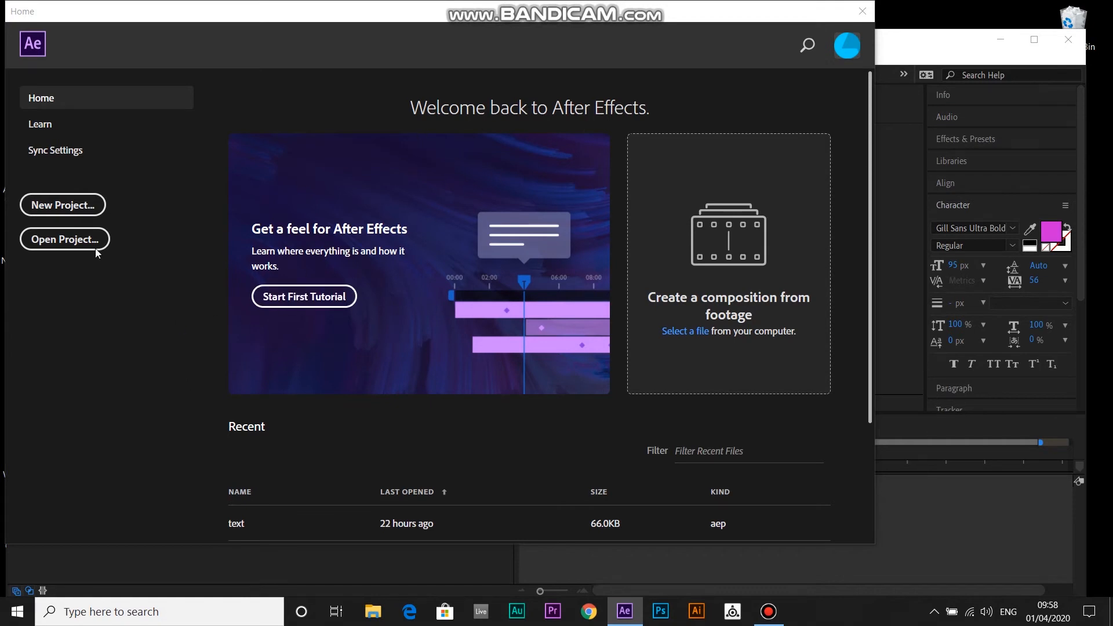
Step: Create a new project and maximize the application window
{"action": "left_click", "coordinate": [76, 209]}
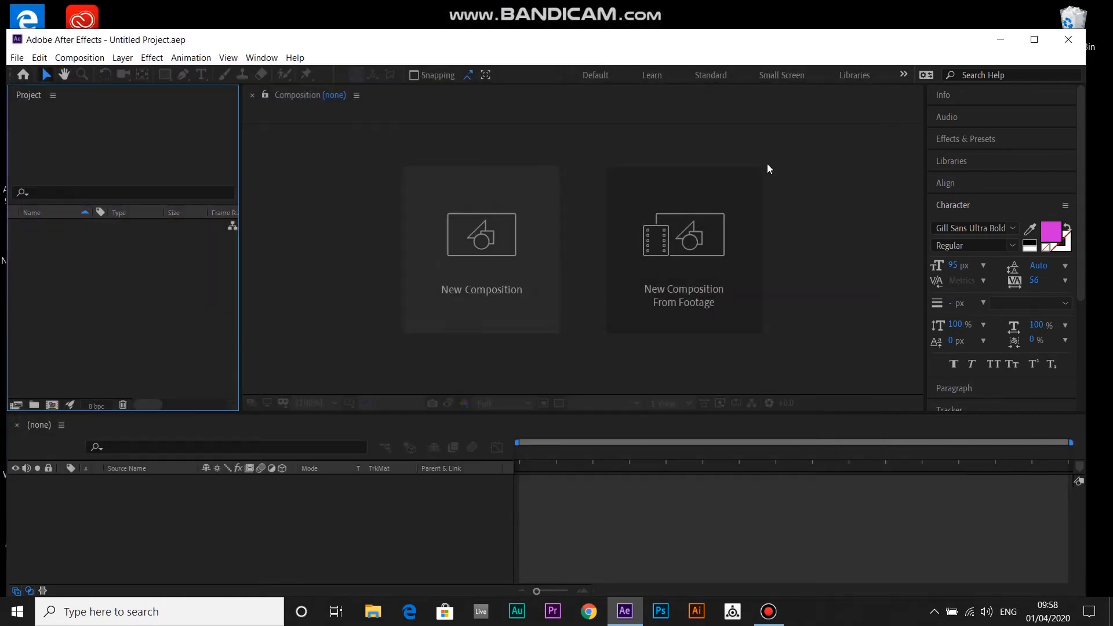
{"action": "left_click", "coordinate": [1033, 40]}
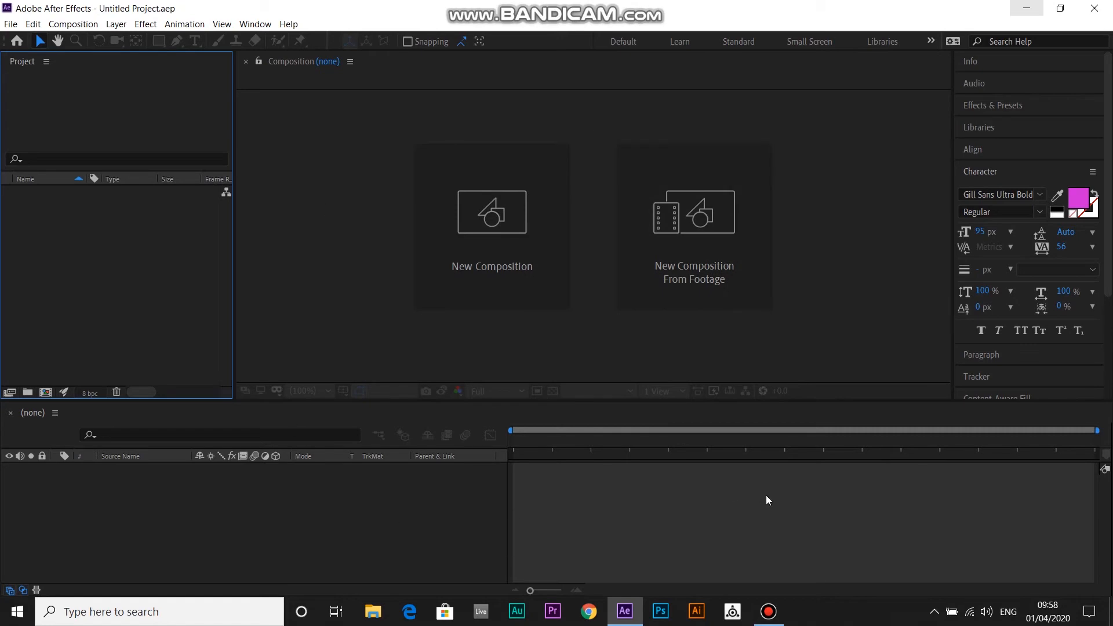
{"action": "left_click", "coordinate": [349, 517]}
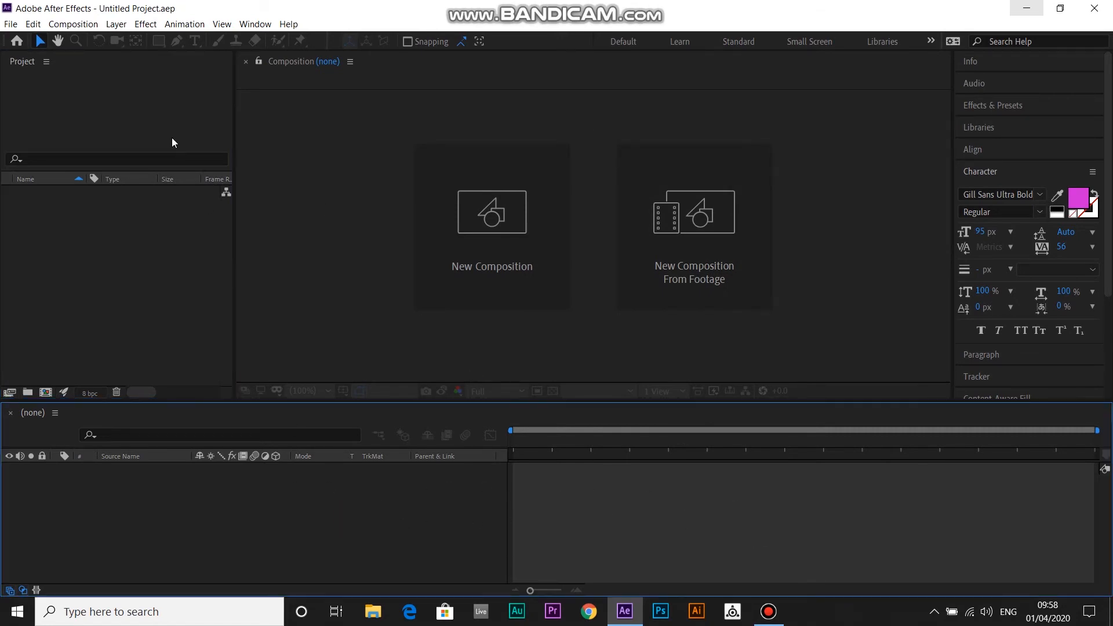
{"action": "left_click", "coordinate": [110, 268]}
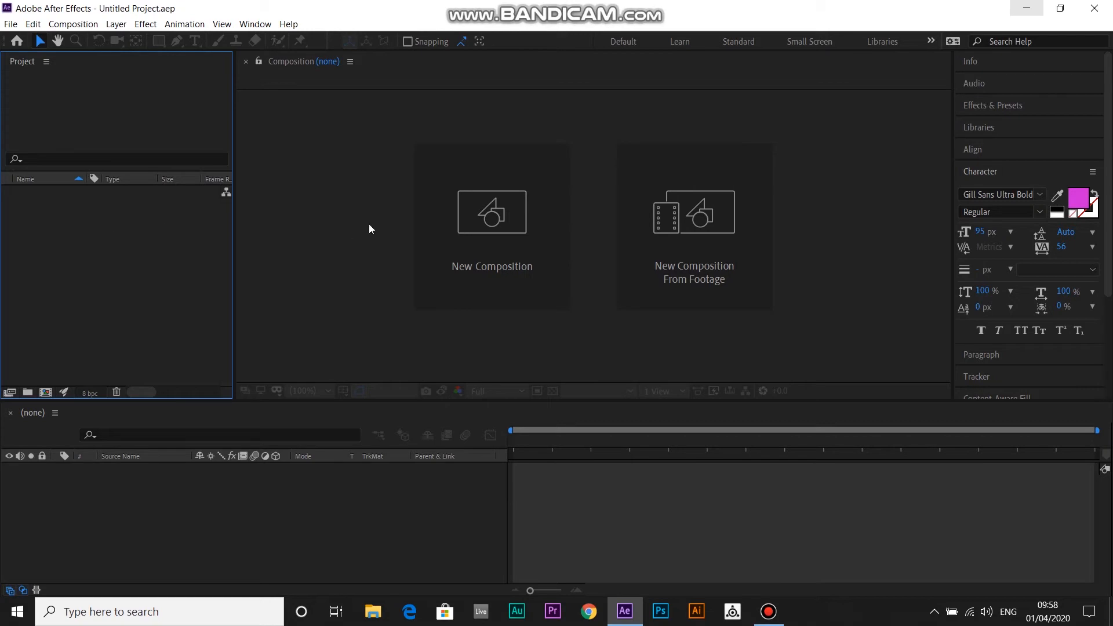
{"action": "left_click", "coordinate": [355, 110]}
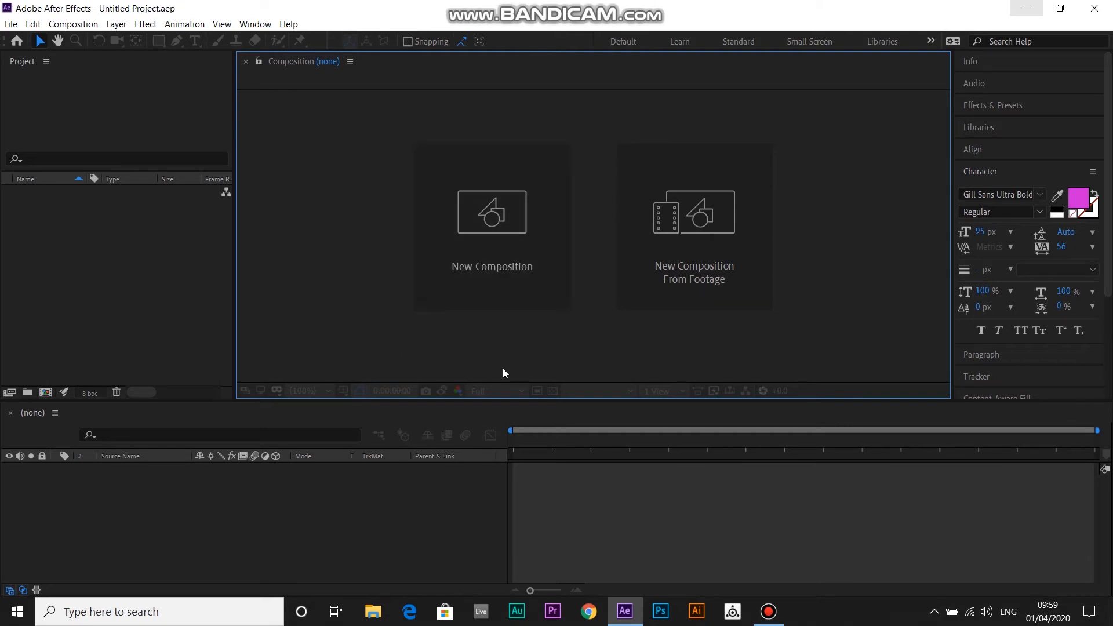
Step: Start a new composition and name it "test"
{"action": "left_click", "coordinate": [492, 232]}
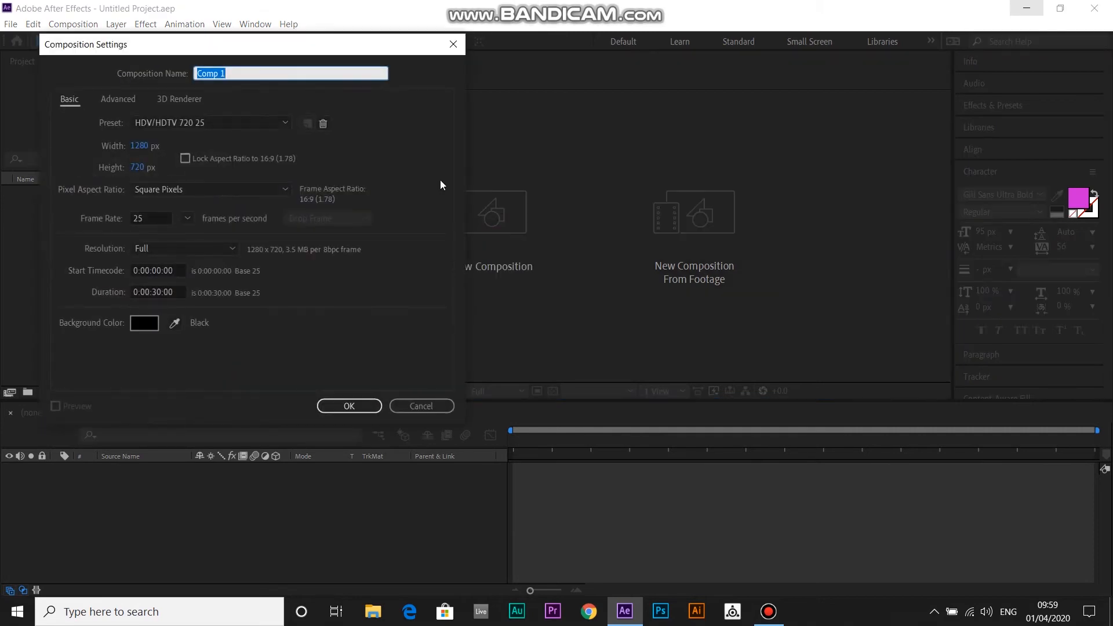
{"action": "left_click_drag", "start_coordinate": [152, 44], "coordinate": [199, 62]}
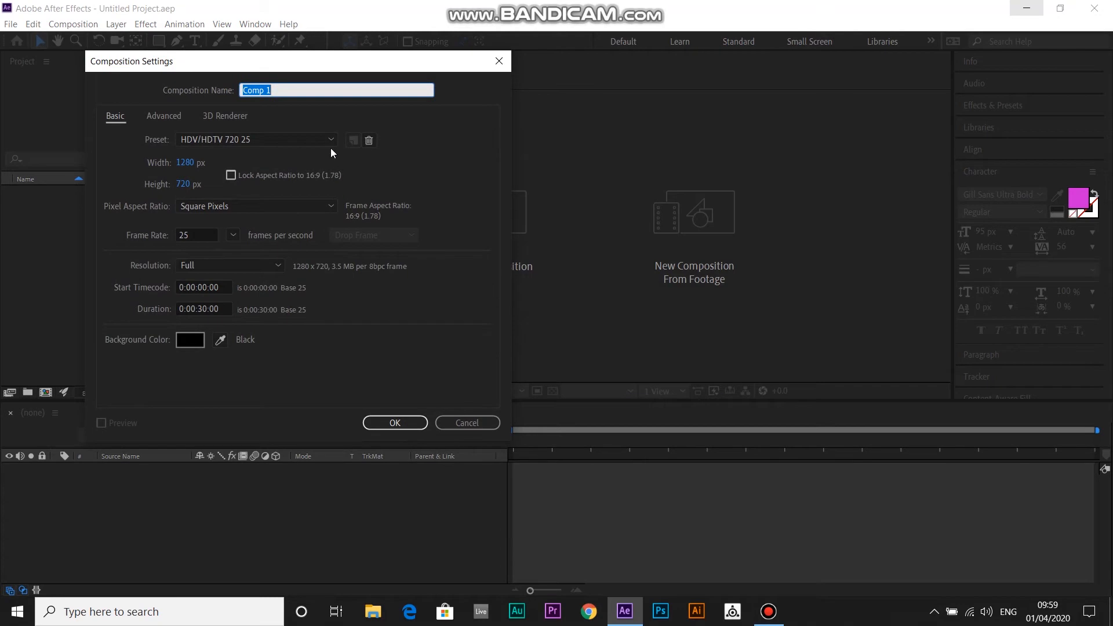
{"action": "left_click", "coordinate": [295, 90]}
{"action": "double_click", "coordinate": [293, 88]}
{"action": "type", "text": "test"}
{"action": "left_click", "coordinate": [387, 145]}
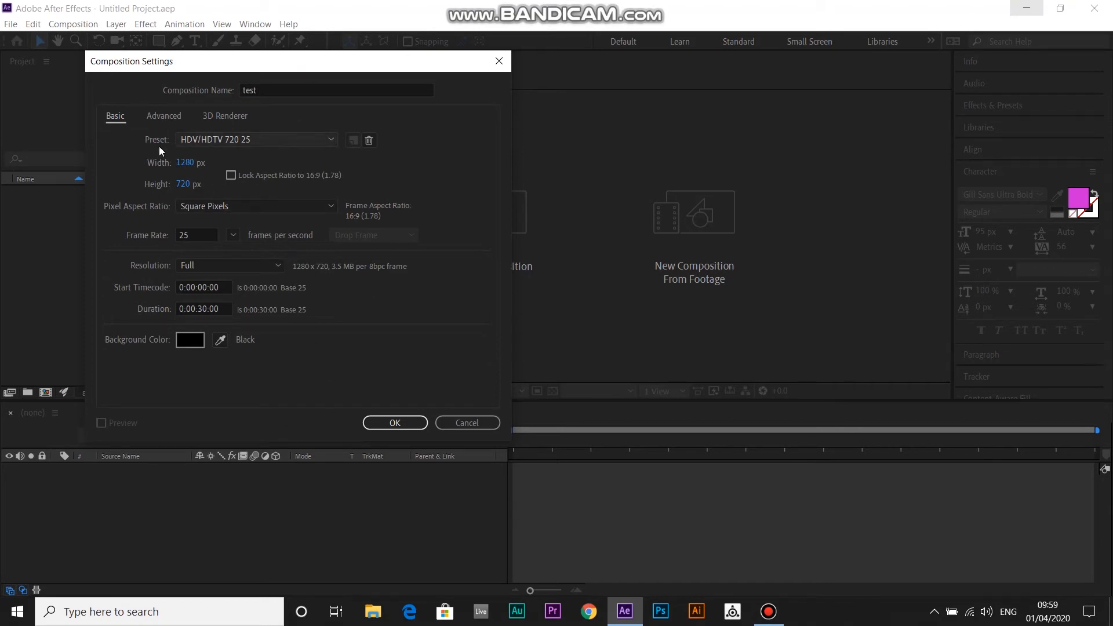
Step: Create the composition with the HDV/HDTV 720 25 preset and a duration of 0:00:30:00
{"action": "left_click", "coordinate": [331, 140]}
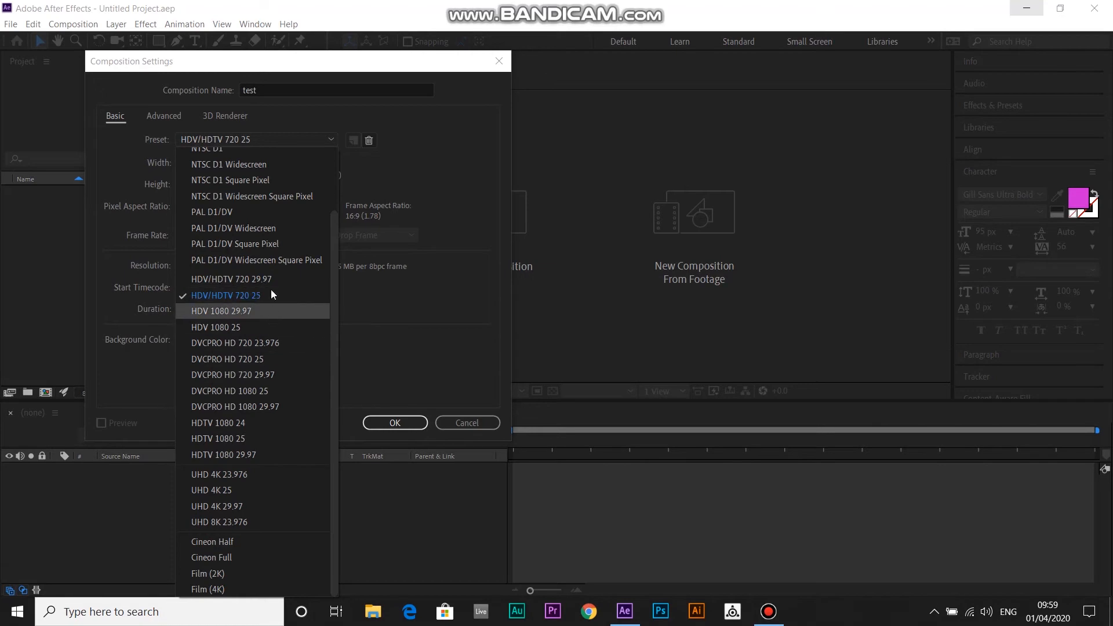
{"action": "left_click", "coordinate": [255, 297]}
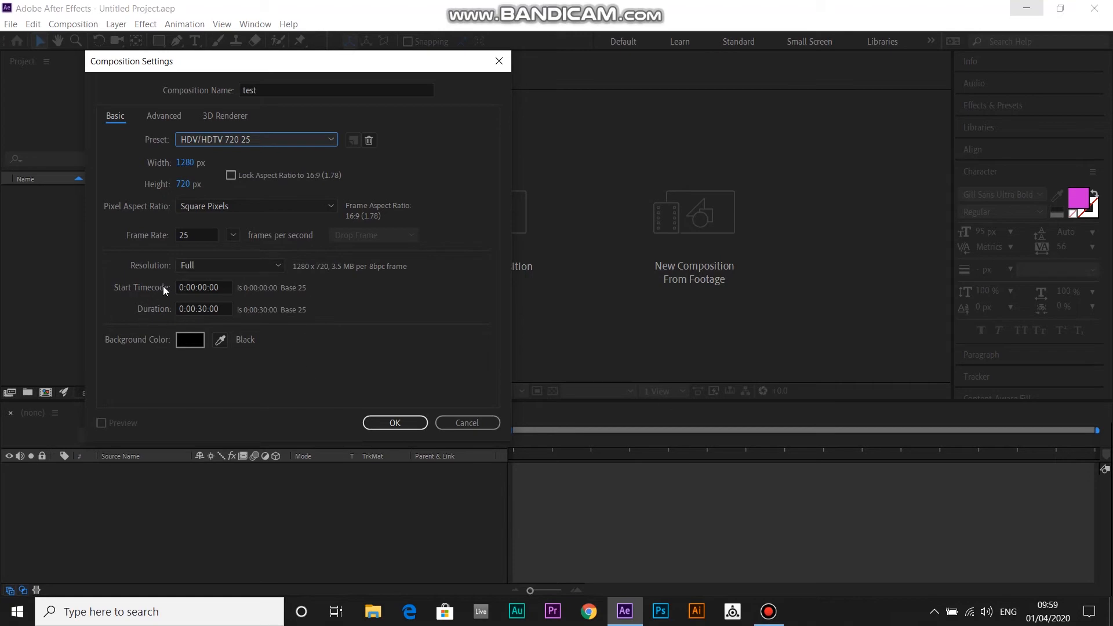
{"action": "left_click", "coordinate": [209, 309]}
{"action": "left_click", "coordinate": [209, 308]}
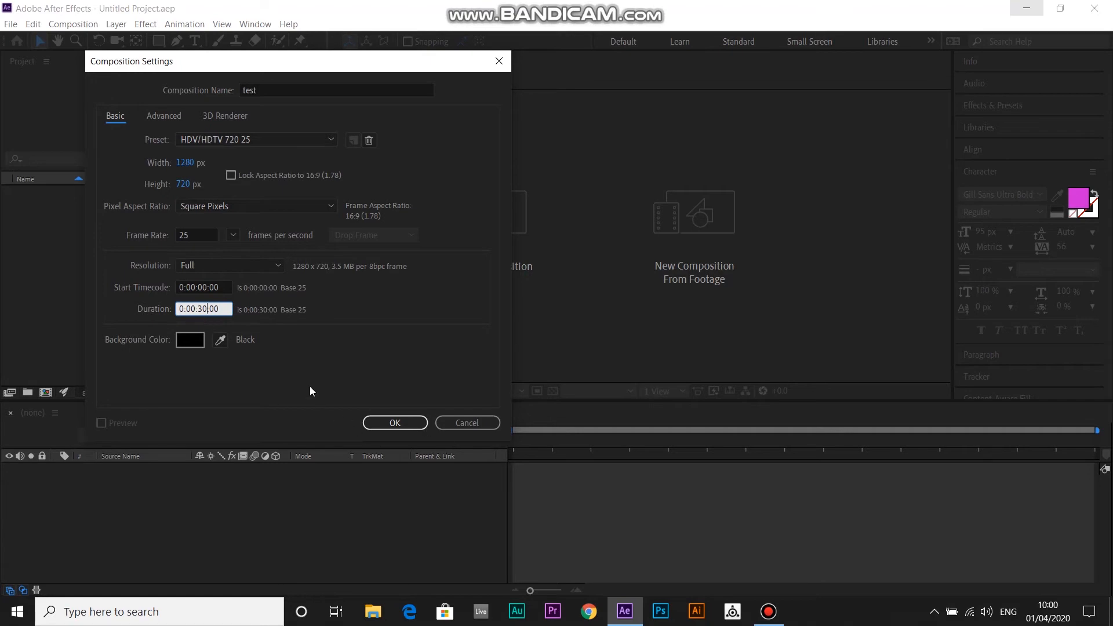
{"action": "left_click", "coordinate": [397, 423]}
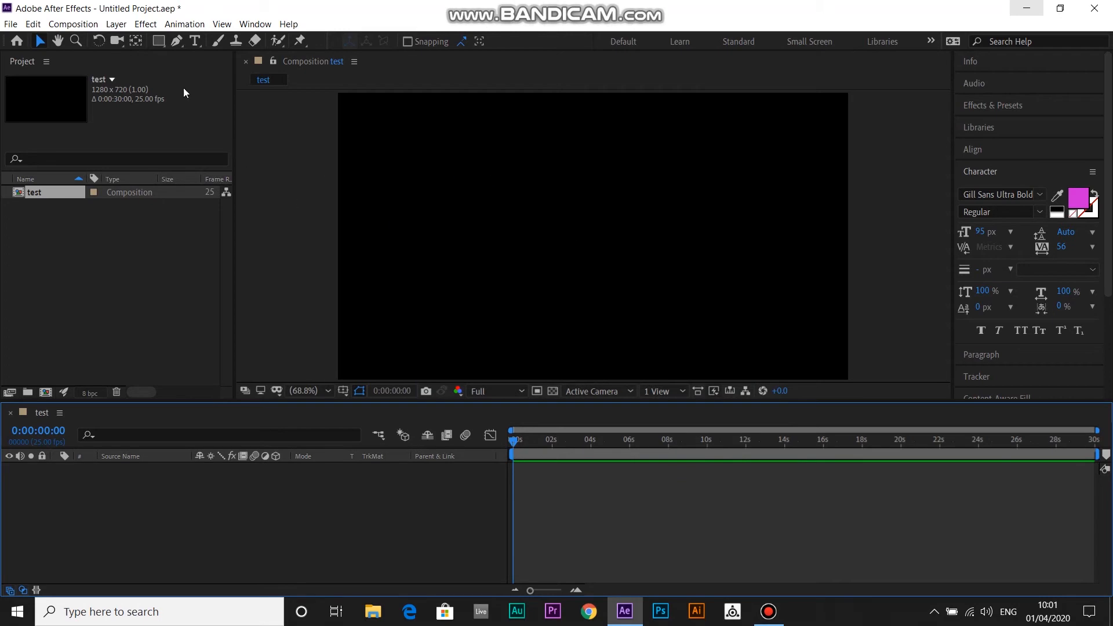
Step: Add a new text layer to the composition reading "HELLO EVERYONE!"
{"action": "left_click", "coordinate": [117, 26]}
{"action": "mouse_move", "coordinate": [126, 40]}
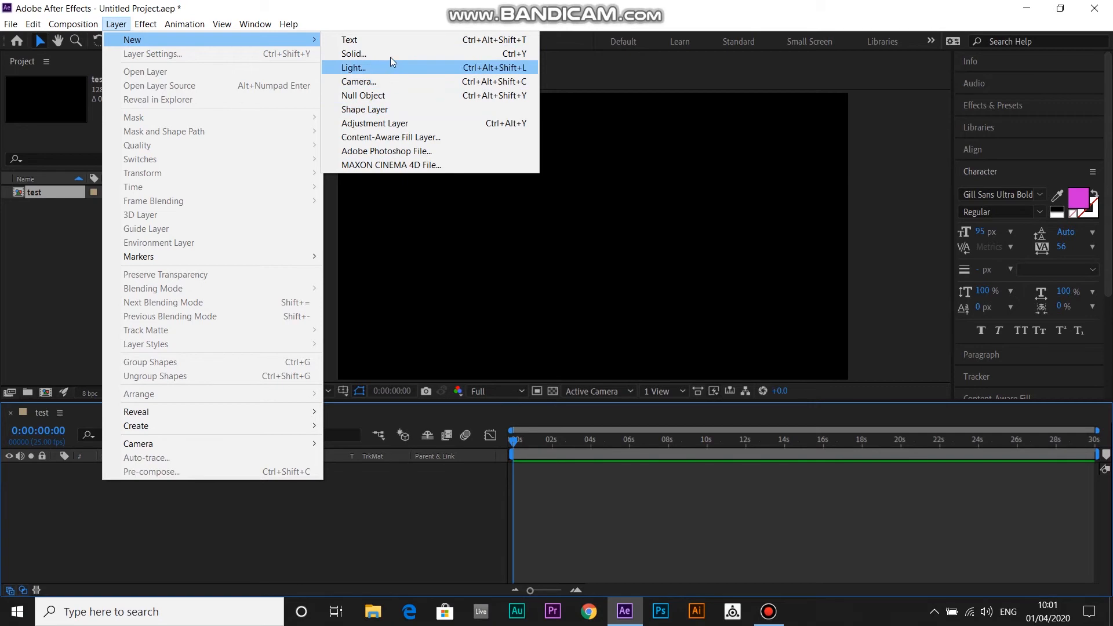
{"action": "left_click", "coordinate": [374, 42]}
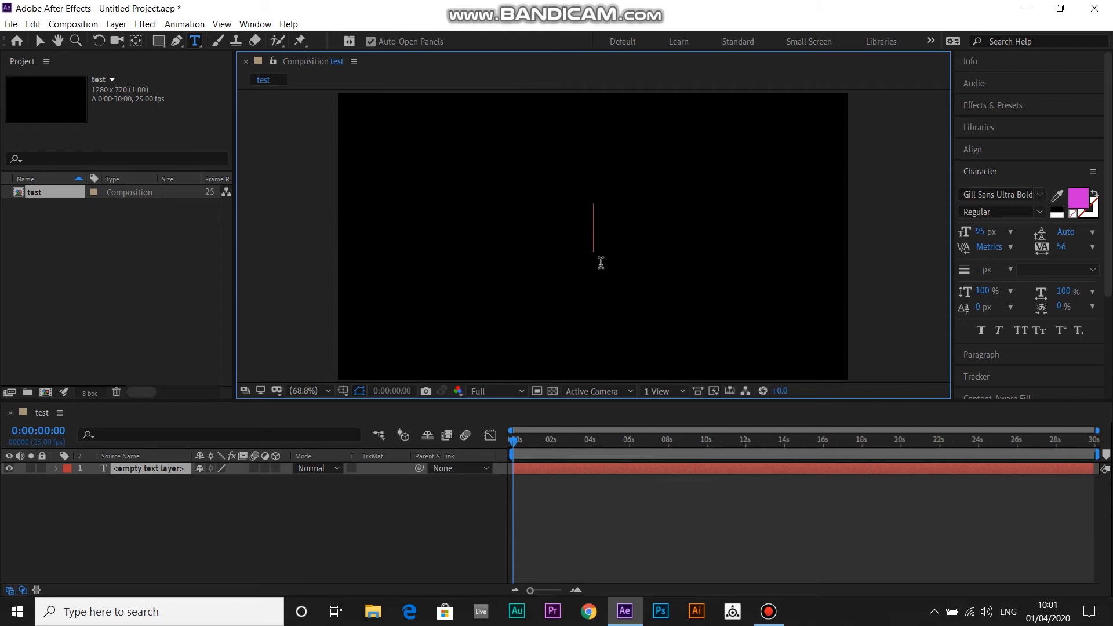
{"action": "type", "text": "HELLO EVERYONE"}
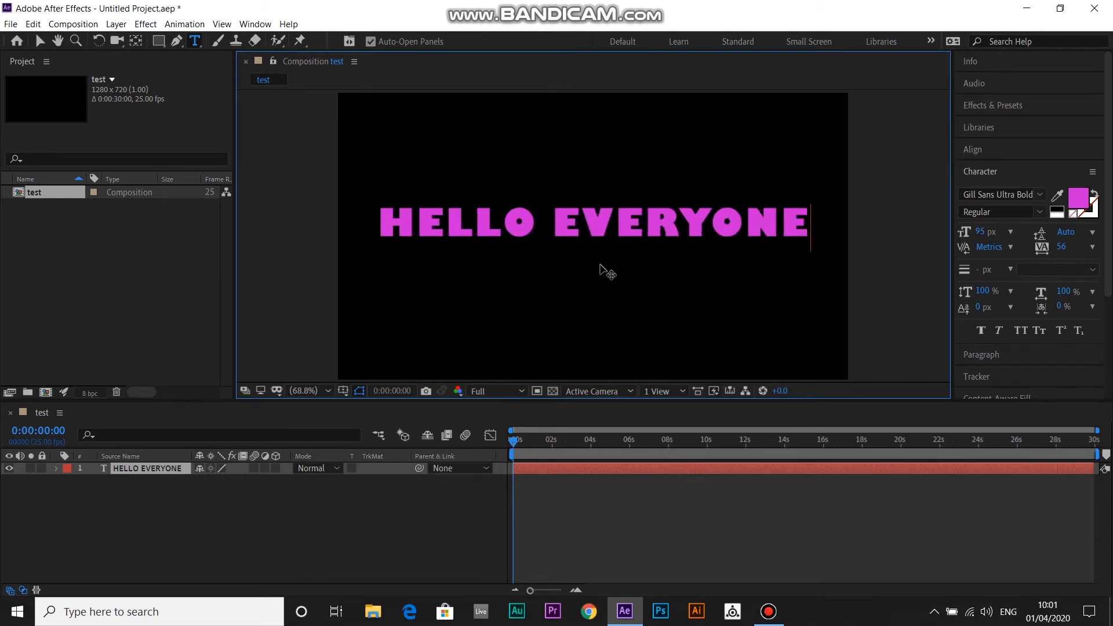
{"action": "type", "text": "!"}
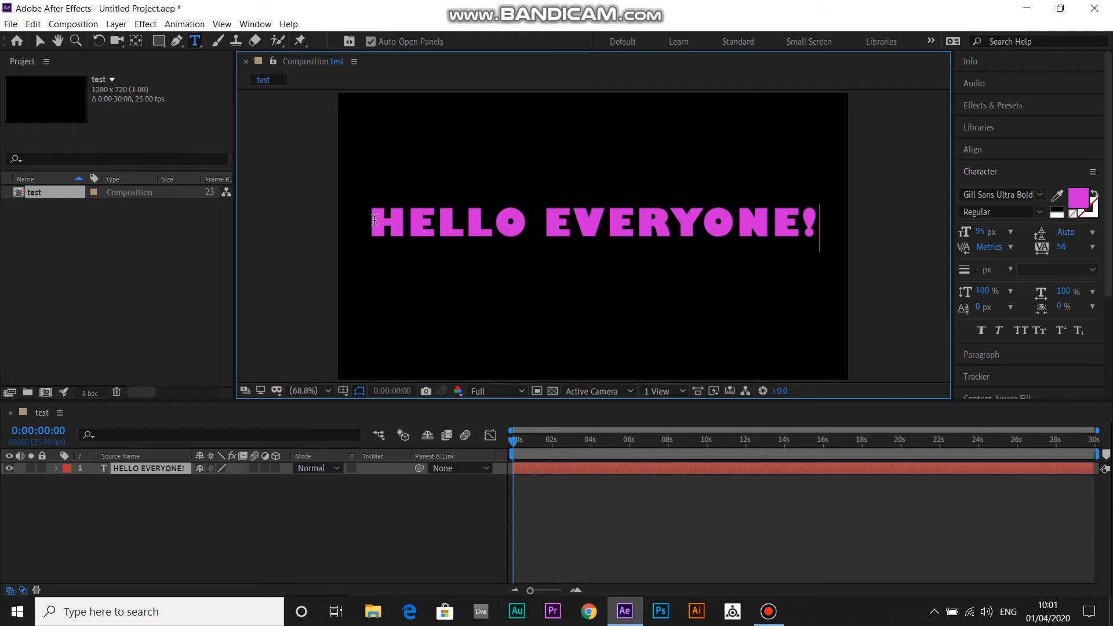
Step: Try the LaurelOrHardy font on the whole "HELLO EVERYONE!" text, and set the font to Marvin
{"action": "left_click_drag", "start_coordinate": [369, 222], "coordinate": [821, 220]}
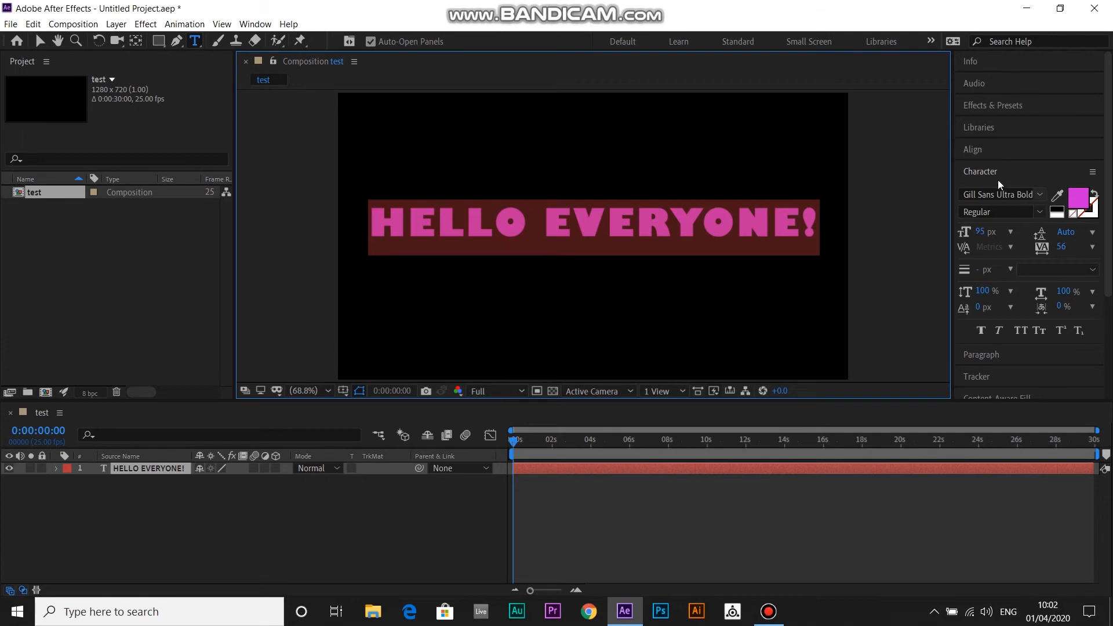
{"action": "left_click", "coordinate": [1012, 173]}
{"action": "left_click", "coordinate": [1012, 172]}
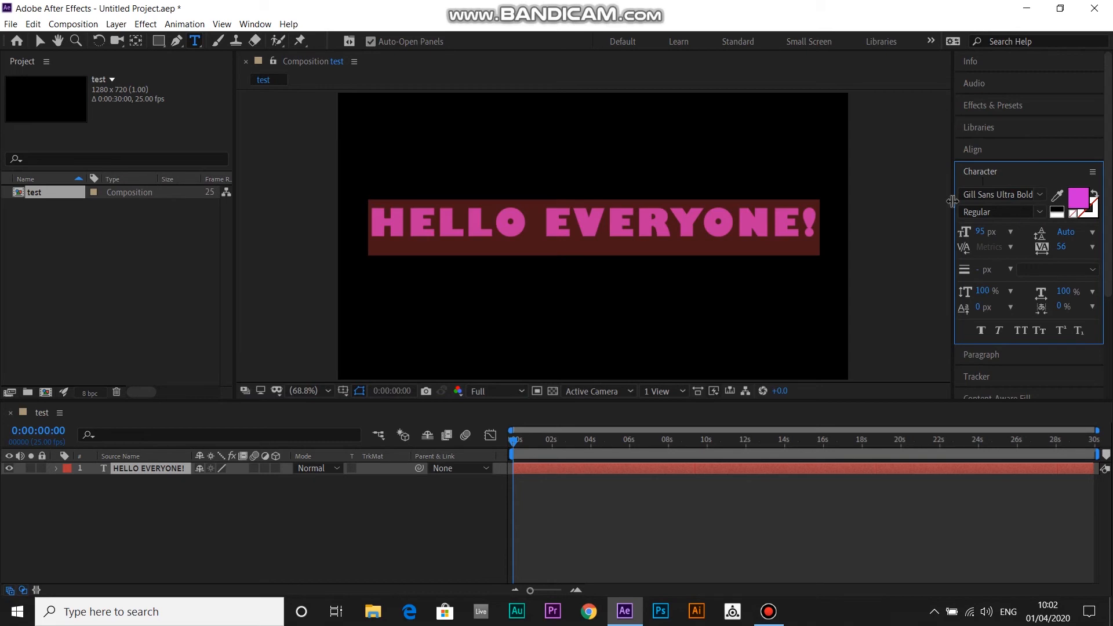
{"action": "left_click", "coordinate": [1041, 195]}
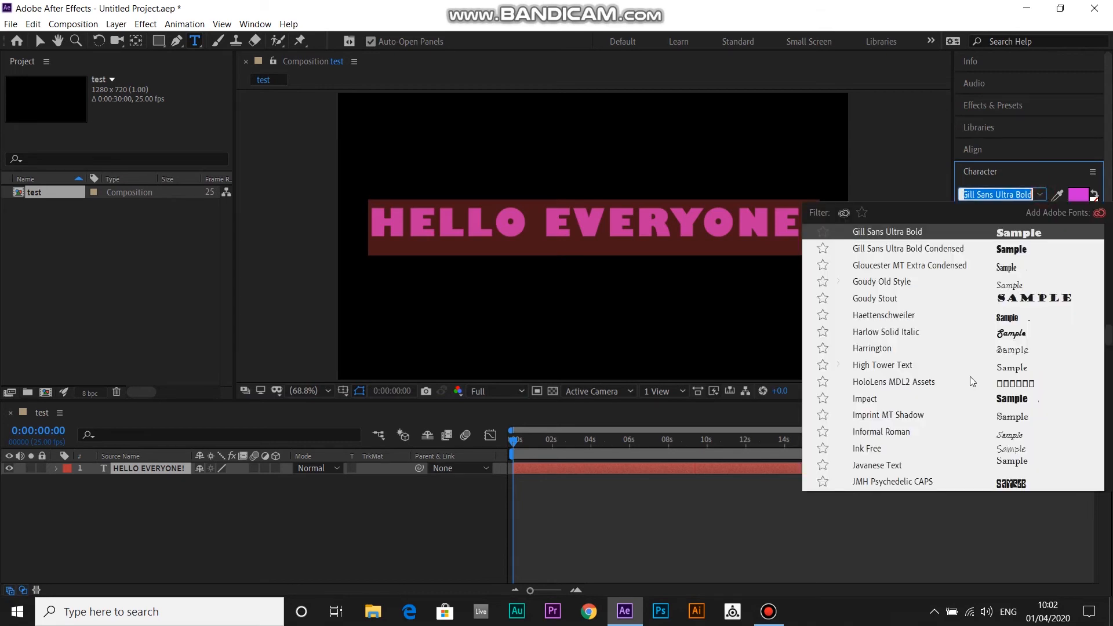
{"action": "scroll", "coordinate": [939, 385], "scroll_direction": "down", "scroll_amount": 3}
{"action": "left_click", "coordinate": [894, 267]}
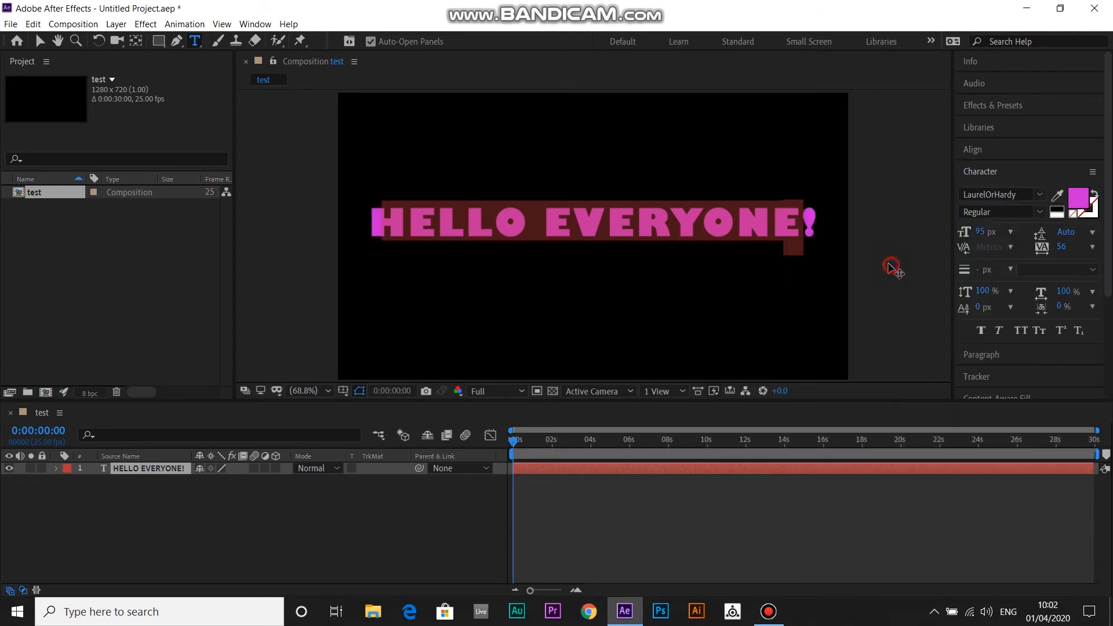
{"action": "left_click", "coordinate": [1038, 196]}
{"action": "scroll", "coordinate": [940, 354], "scroll_direction": "down", "scroll_amount": 2}
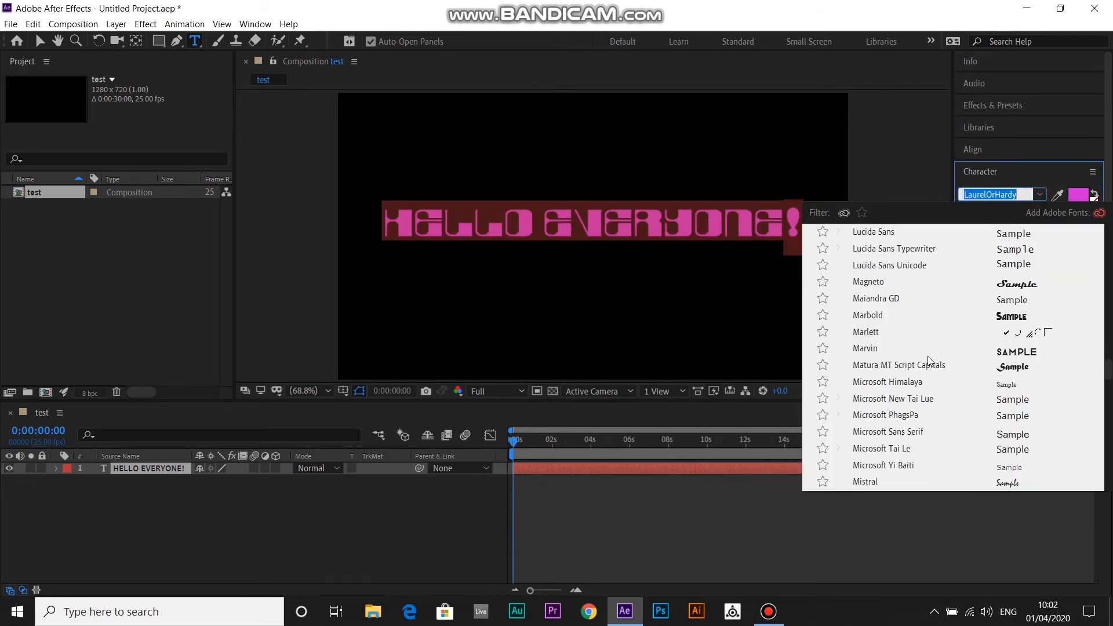
{"action": "left_click", "coordinate": [882, 350]}
Step: Change the fill colour of the "HELLO EVERYONE!" text to a bright green and deselect the characters
{"action": "left_click", "coordinate": [1079, 198]}
{"action": "left_click_drag", "start_coordinate": [219, 65], "coordinate": [219, 36]}
{"action": "mouse_move", "coordinate": [163, 78]}
{"action": "left_mouse_down"}
{"action": "mouse_move", "coordinate": [138, 138]}
{"action": "mouse_move", "coordinate": [170, 183]}
{"action": "mouse_move", "coordinate": [183, 62]}
{"action": "left_mouse_up"}
{"action": "left_click", "coordinate": [222, 168]}
{"action": "left_click", "coordinate": [336, 38]}
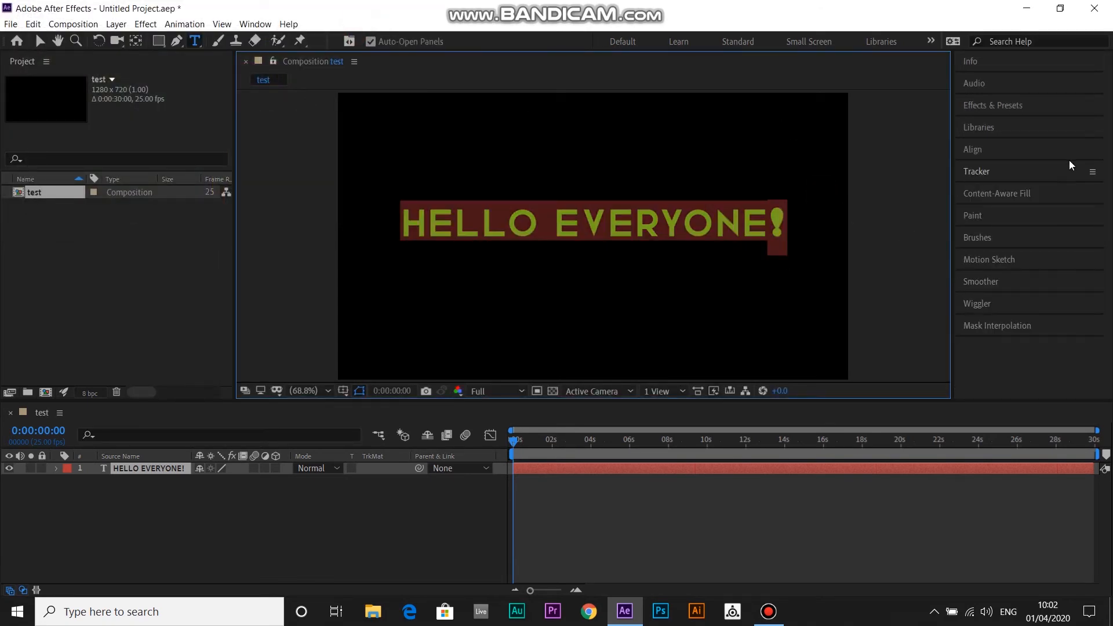
{"action": "left_click", "coordinate": [1001, 348]}
{"action": "left_click", "coordinate": [782, 220]}
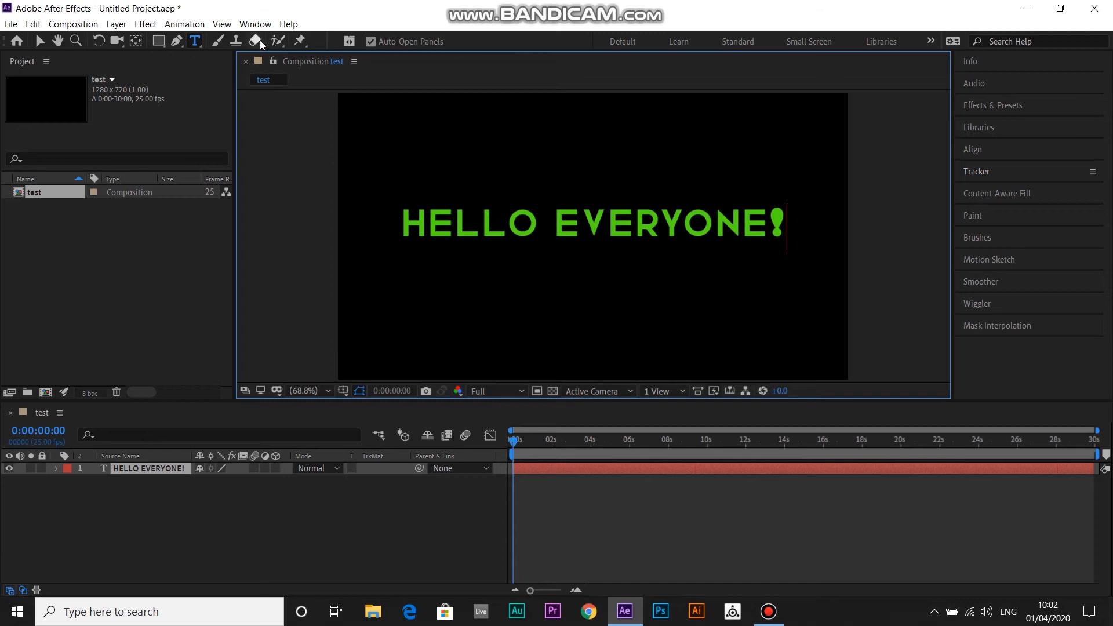
Step: Reset the All Panels workspace to its saved layout and expand the Character settings
{"action": "left_click", "coordinate": [260, 26]}
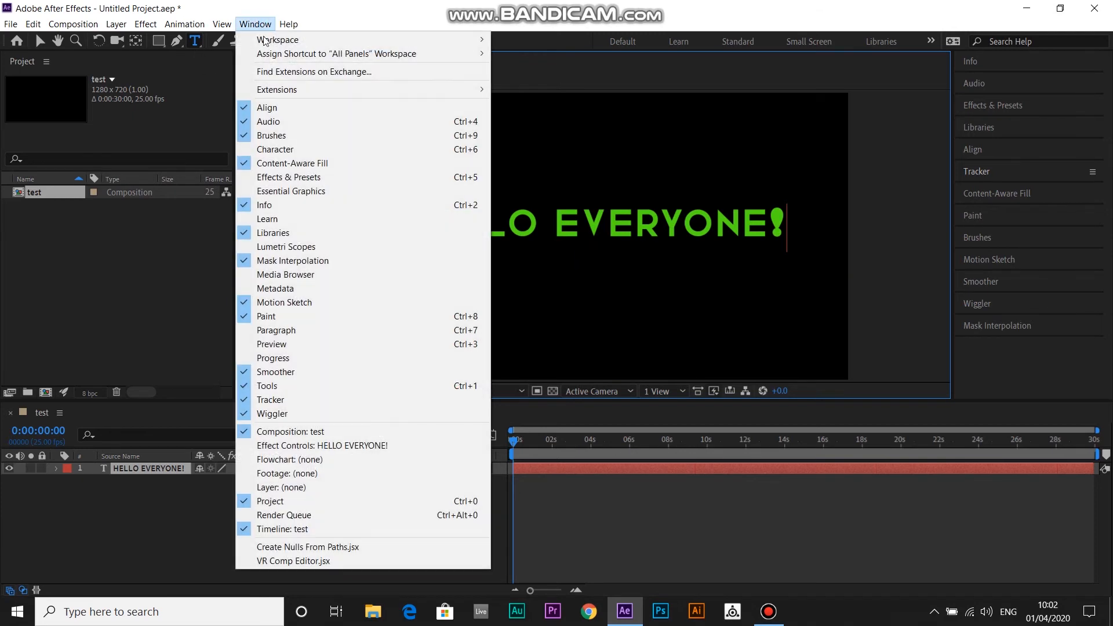
{"action": "mouse_move", "coordinate": [283, 40]}
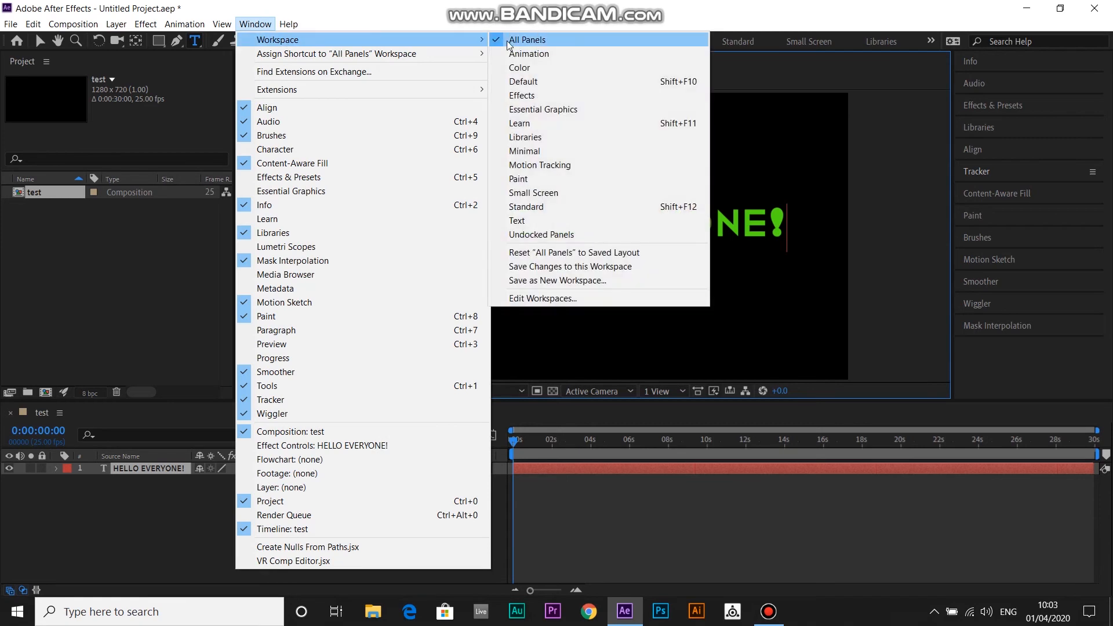
{"action": "left_click", "coordinate": [601, 254]}
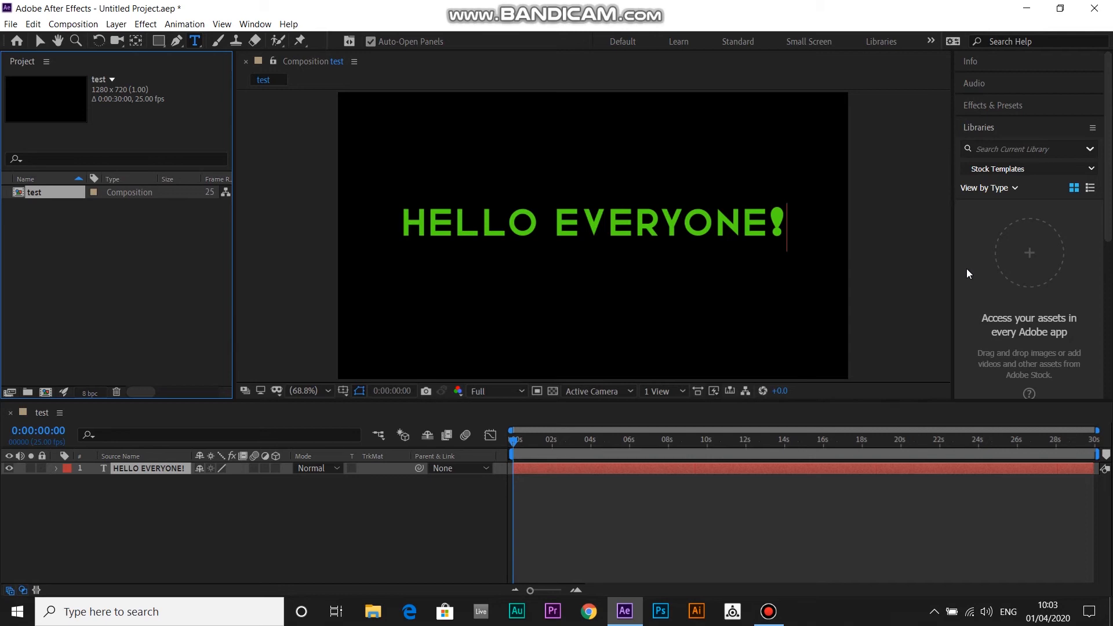
{"action": "scroll", "coordinate": [1094, 165], "scroll_direction": "down", "scroll_amount": 3}
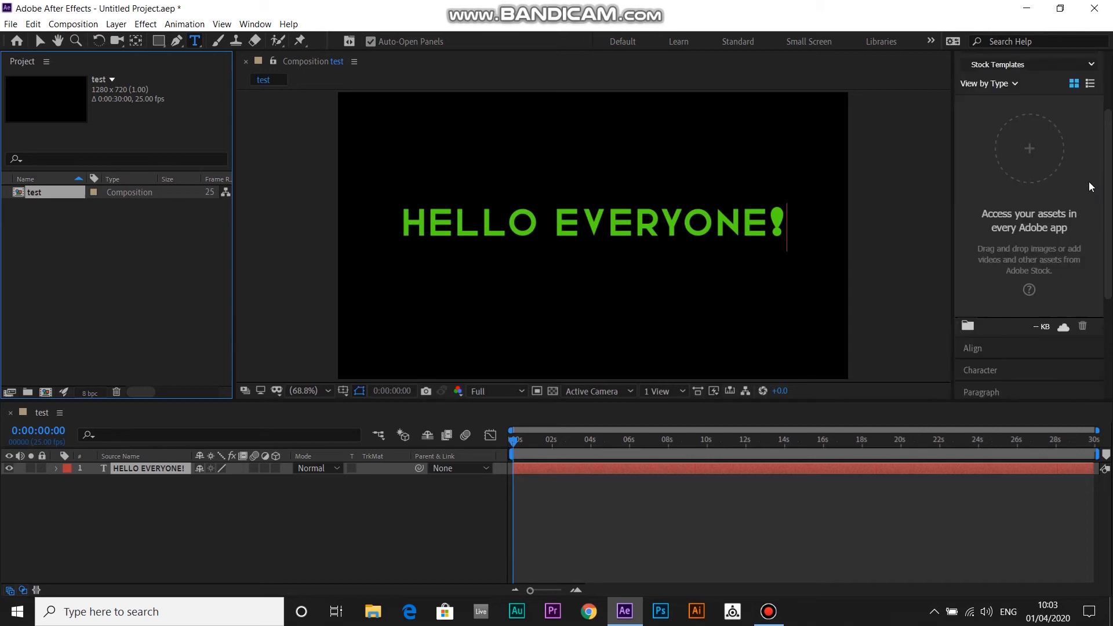
{"action": "left_click_drag", "start_coordinate": [1105, 239], "coordinate": [1108, 302]}
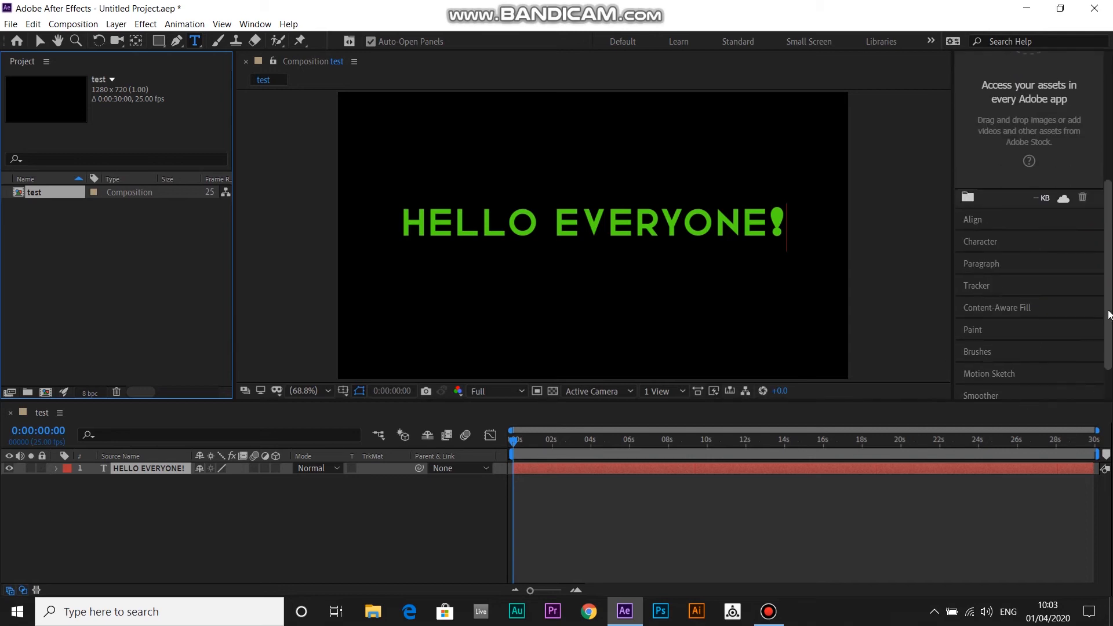
{"action": "left_click", "coordinate": [994, 253]}
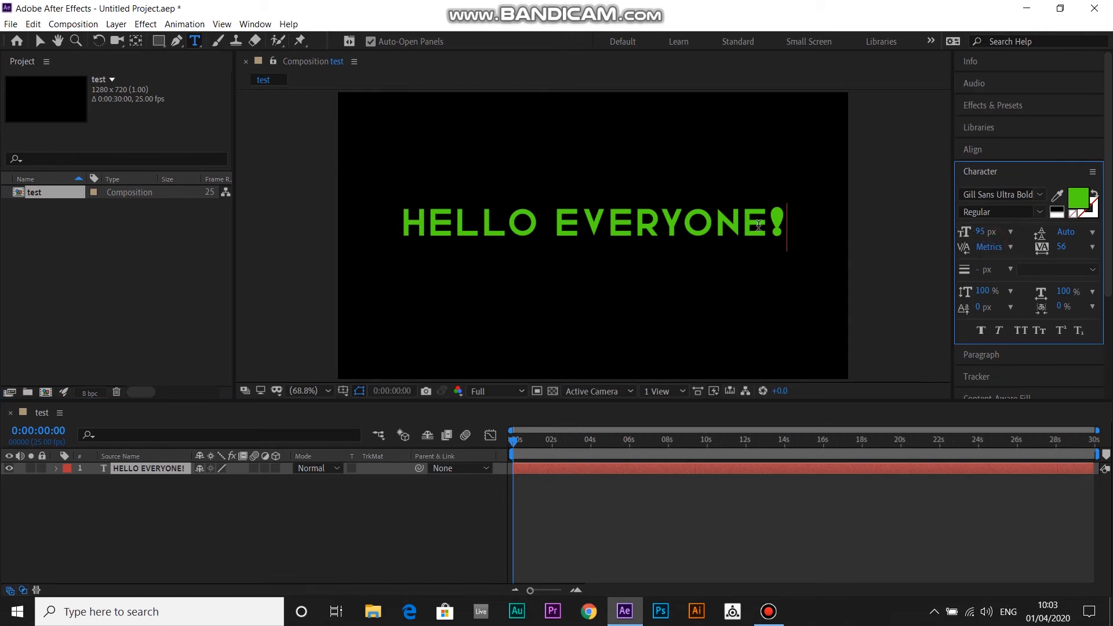
Step: Enlarge the whole "HELLO EVERYONE!" text to a font size of 116 px
{"action": "left_click_drag", "start_coordinate": [791, 223], "coordinate": [382, 224]}
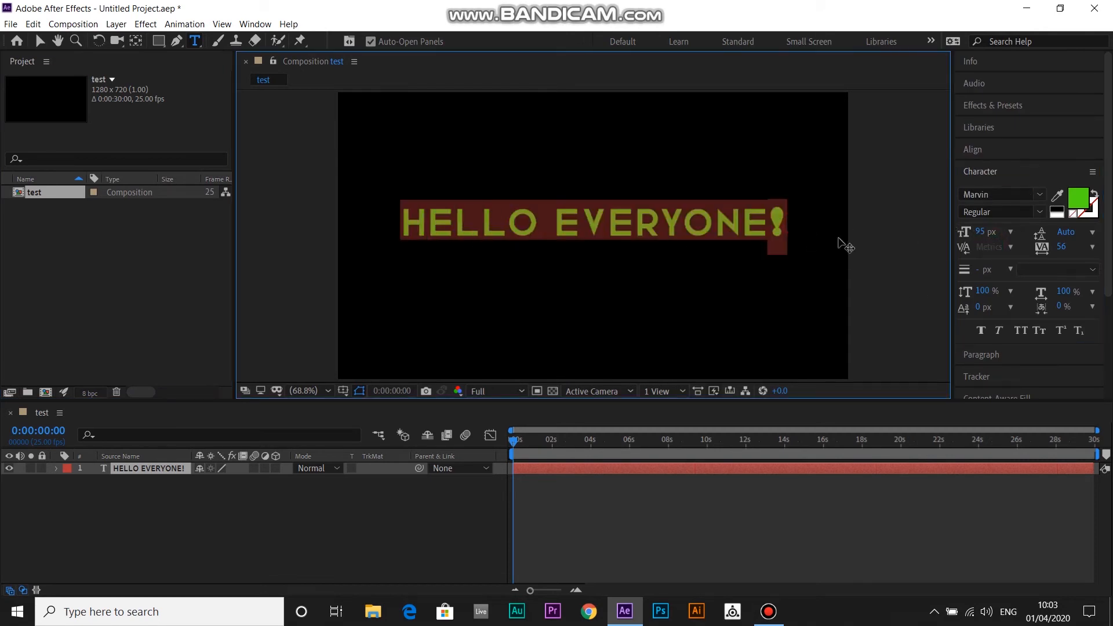
{"action": "left_click_drag", "start_coordinate": [992, 231], "coordinate": [1015, 252]}
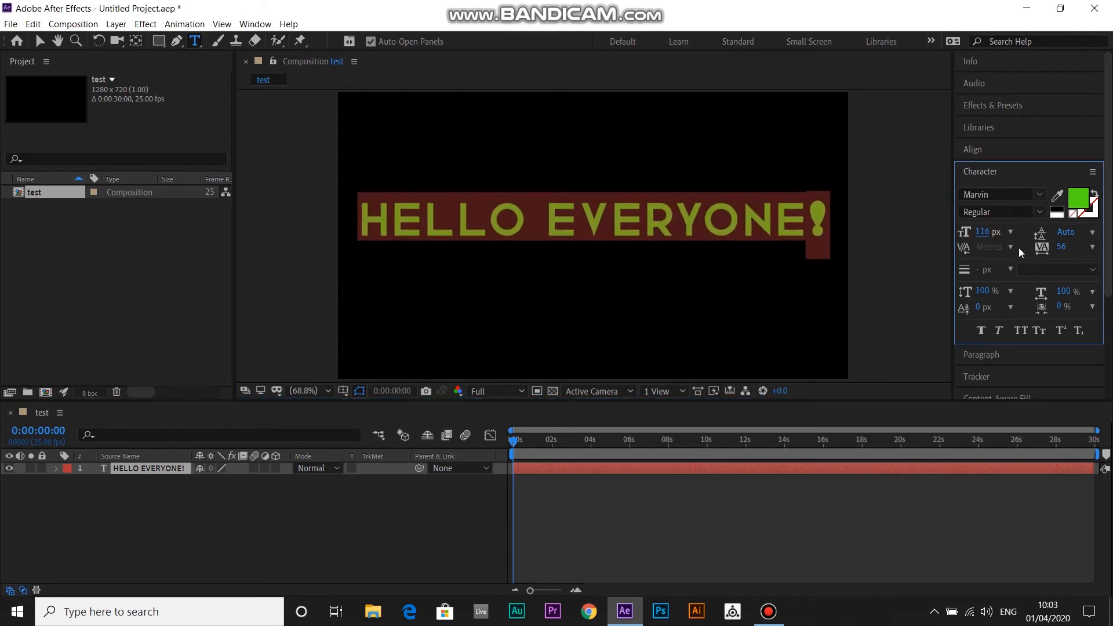
{"action": "left_click", "coordinate": [794, 227]}
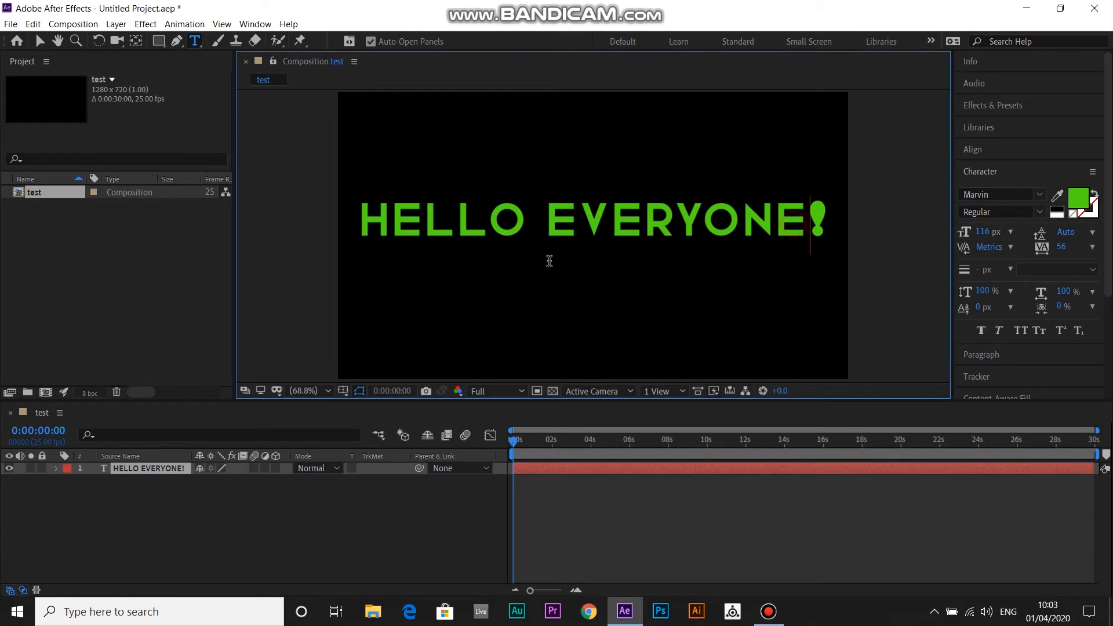
{"action": "left_click_drag", "start_coordinate": [363, 215], "coordinate": [790, 246]}
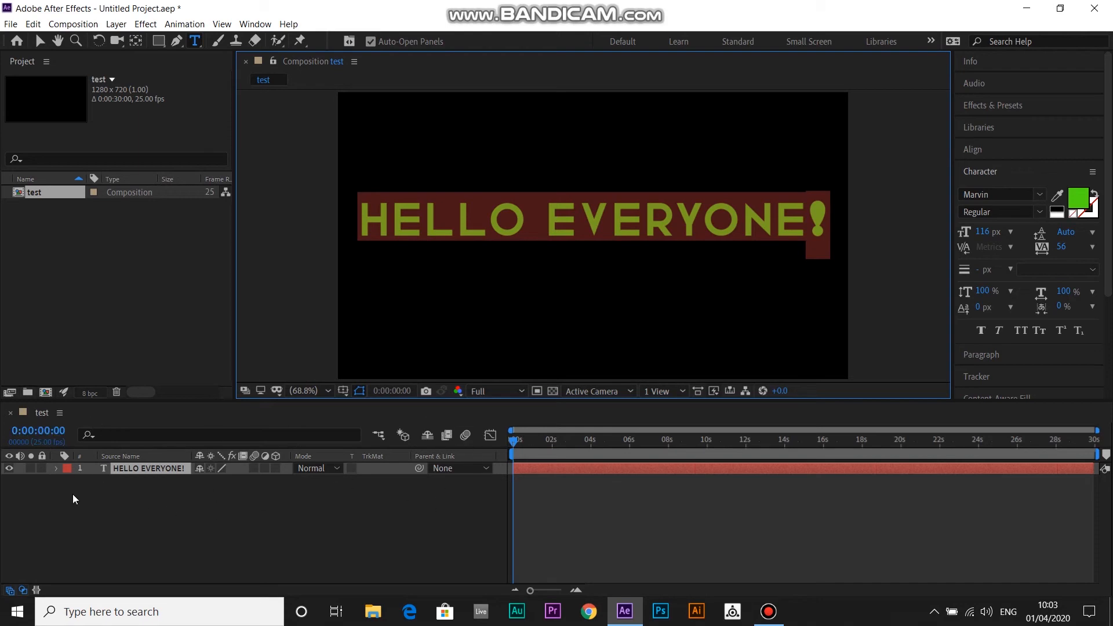
Step: Scrub through the composition and leave the current time at 0:00:00:12
{"action": "left_click_drag", "start_coordinate": [512, 446], "coordinate": [744, 446]}
{"action": "left_click_drag", "start_coordinate": [814, 450], "coordinate": [523, 476]}
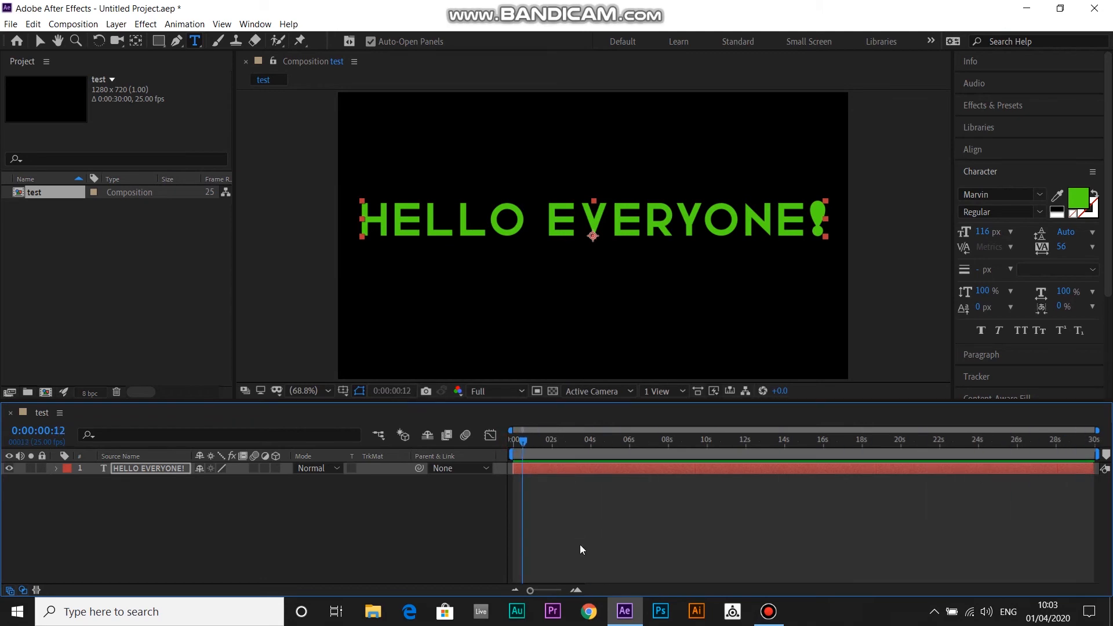
{"action": "mouse_move", "coordinate": [531, 591]}
{"action": "left_mouse_down"}
{"action": "mouse_move", "coordinate": [561, 588]}
{"action": "mouse_move", "coordinate": [544, 590]}
{"action": "left_mouse_up"}
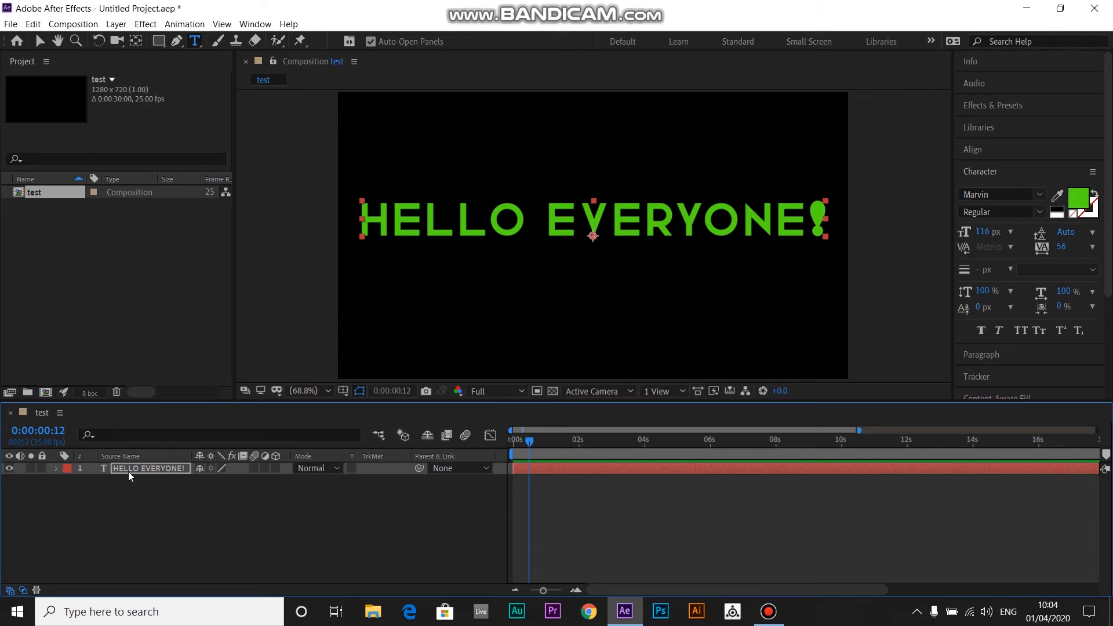
Step: Expand the "HELLO EVERYONE!" layer's Text and Transform property groups in the timeline
{"action": "key", "text": "Return"}
{"action": "left_click", "coordinate": [55, 469]}
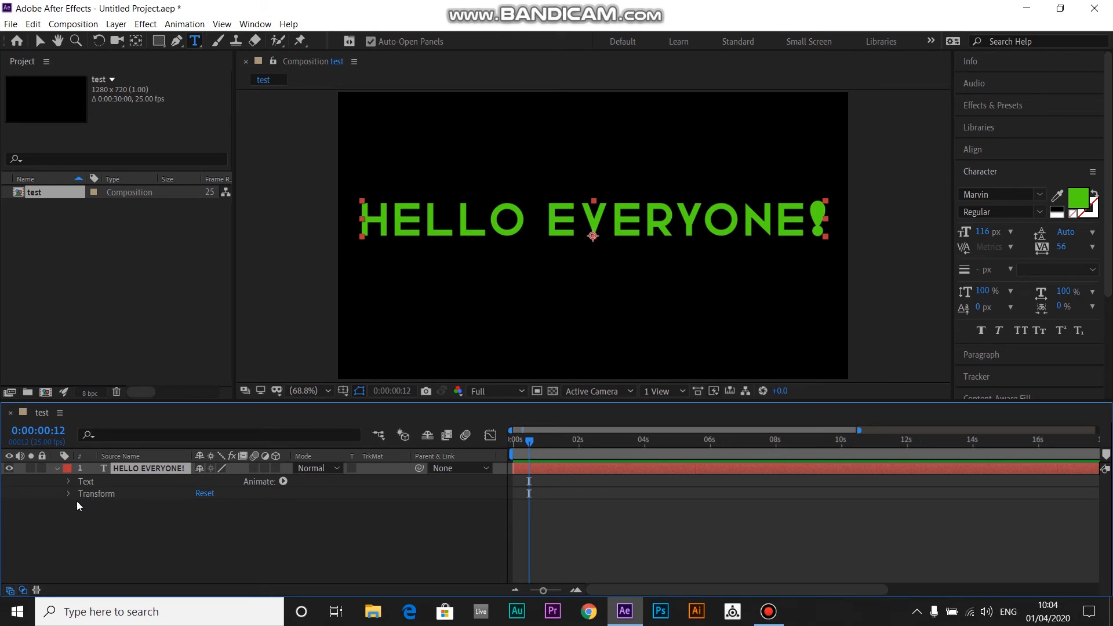
{"action": "left_click", "coordinate": [69, 481]}
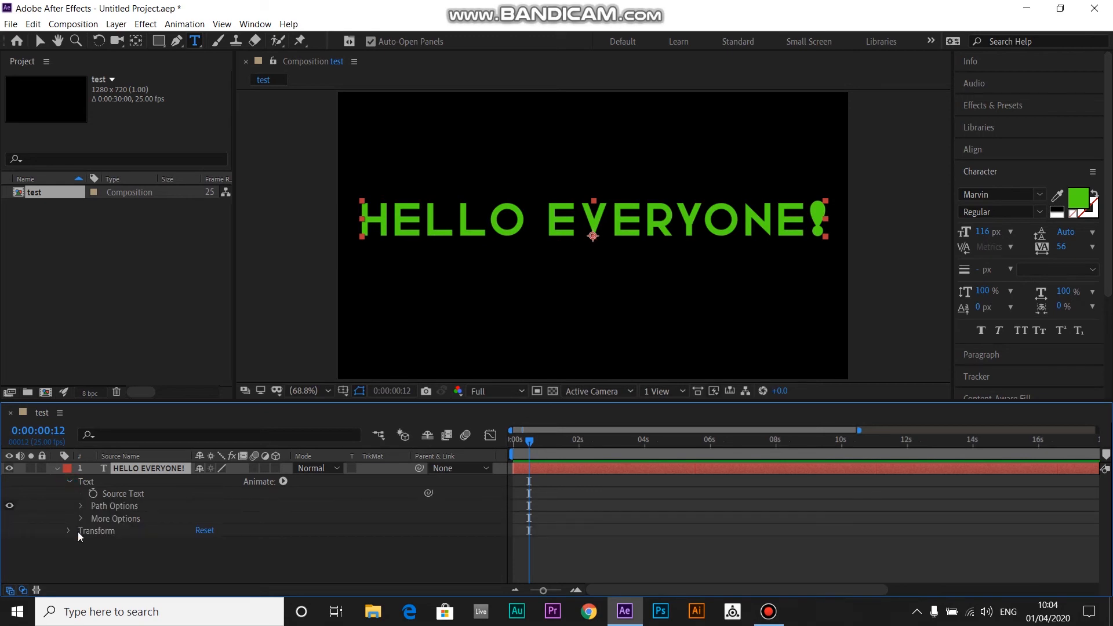
{"action": "left_click", "coordinate": [69, 530]}
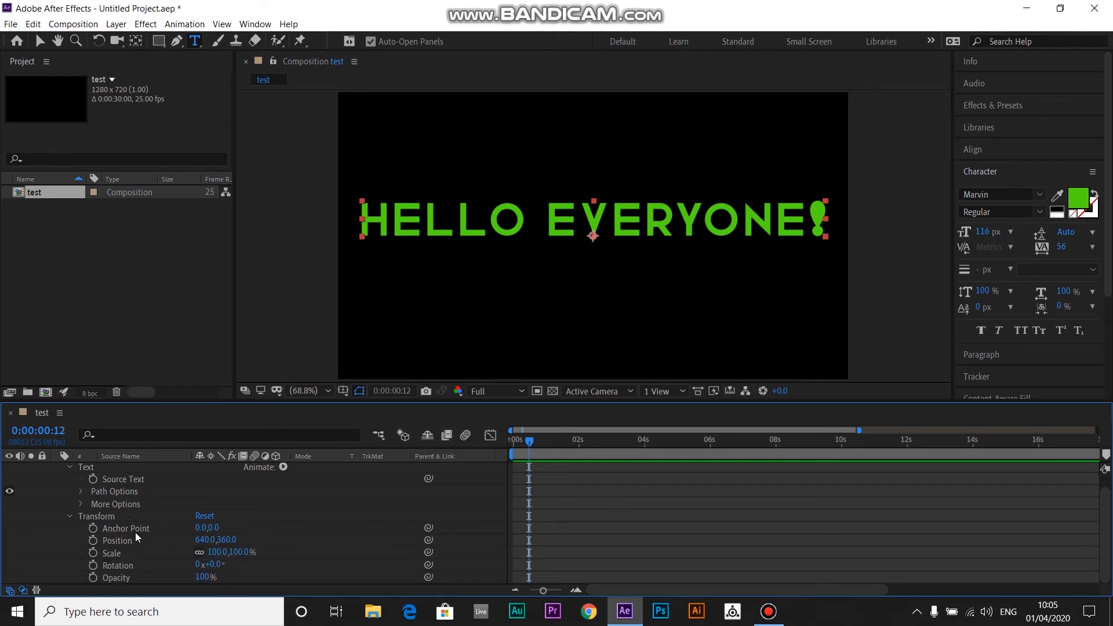
{"action": "scroll", "coordinate": [267, 522], "scroll_direction": "up", "scroll_amount": 1}
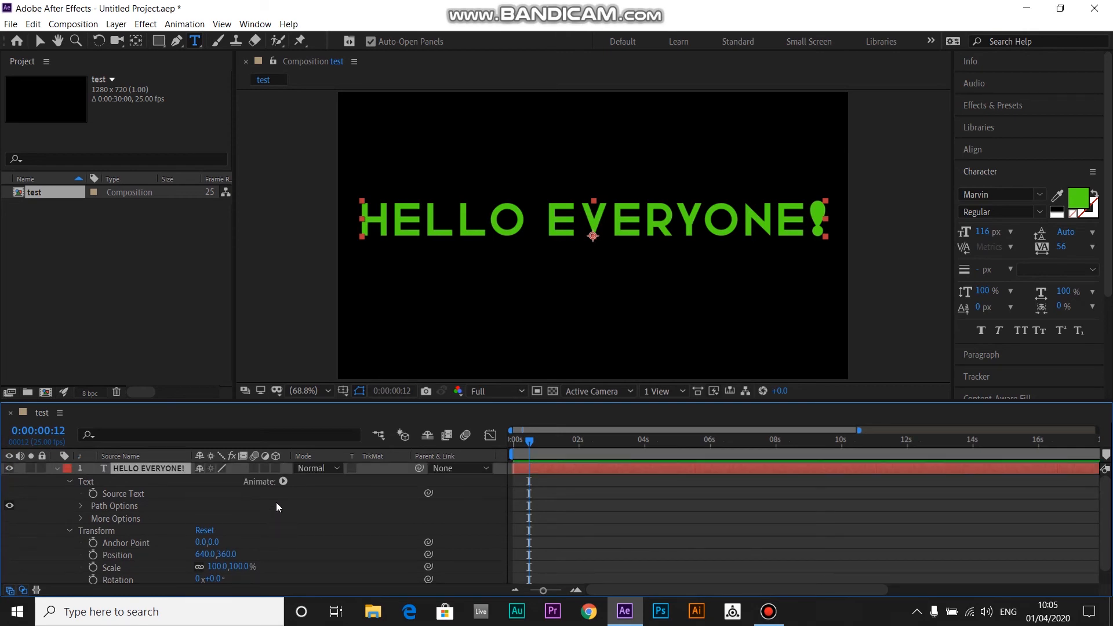
Step: Use the Selection tool to move the text to about 634, 405 and stretch it to about 88% by 203% scale
{"action": "left_click", "coordinate": [39, 42]}
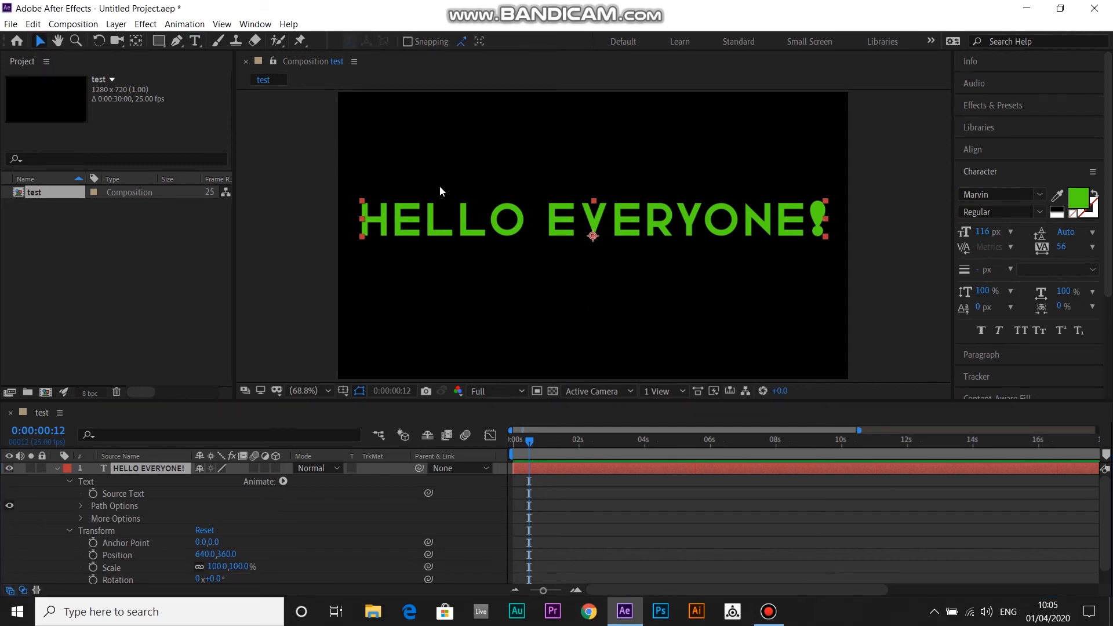
{"action": "left_click_drag", "start_coordinate": [629, 221], "coordinate": [591, 206]}
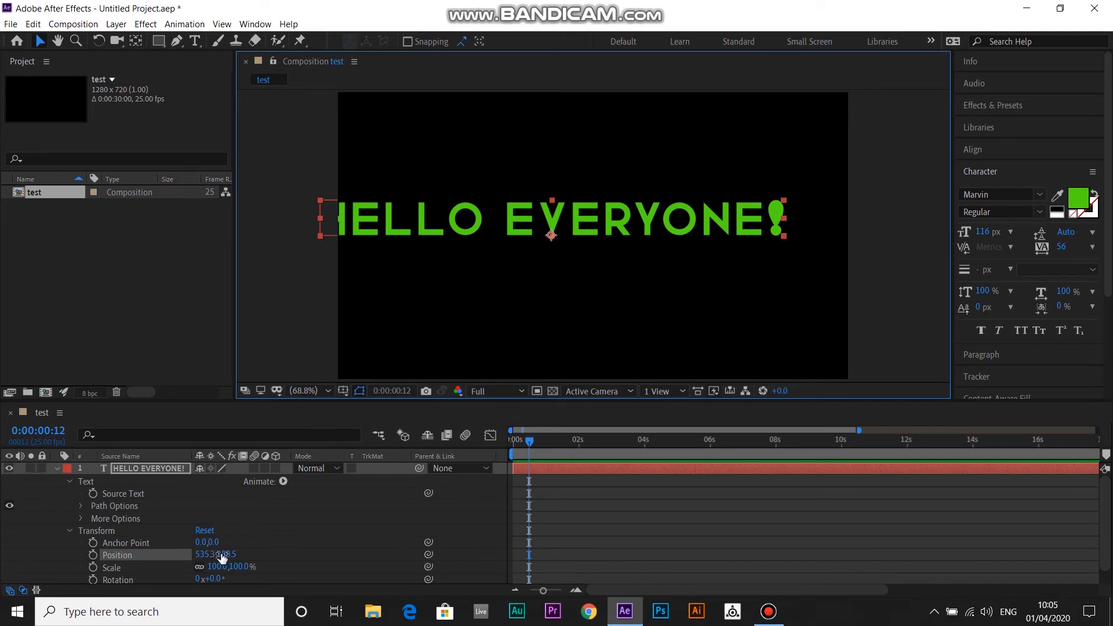
{"action": "left_click_drag", "start_coordinate": [492, 217], "coordinate": [523, 184]}
{"action": "left_click_drag", "start_coordinate": [532, 195], "coordinate": [520, 190]}
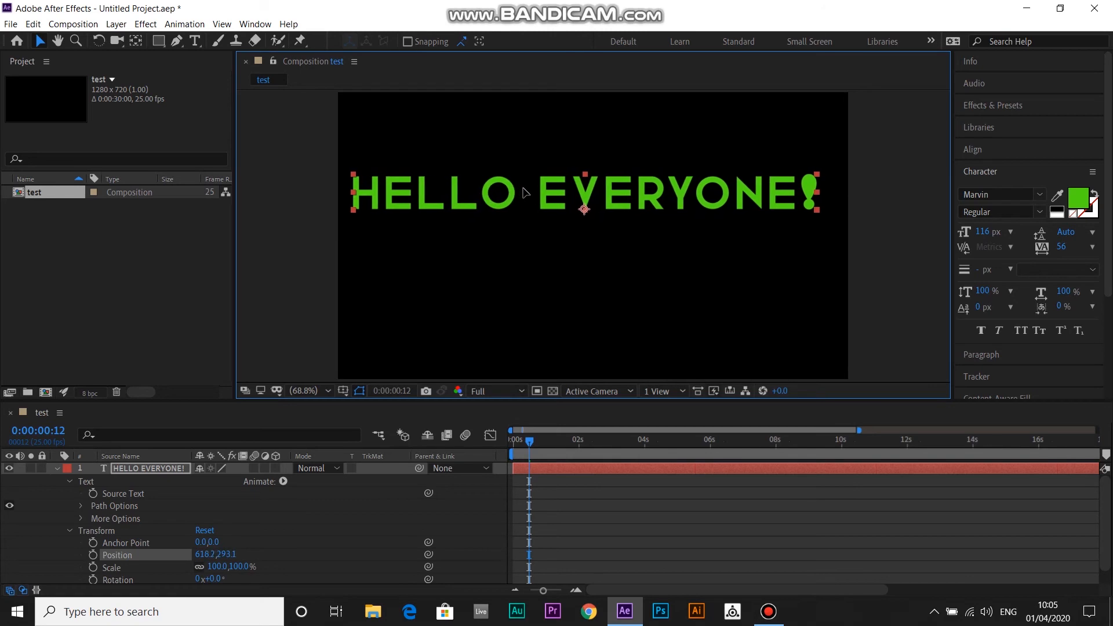
{"action": "left_click_drag", "start_coordinate": [824, 214], "coordinate": [795, 211]}
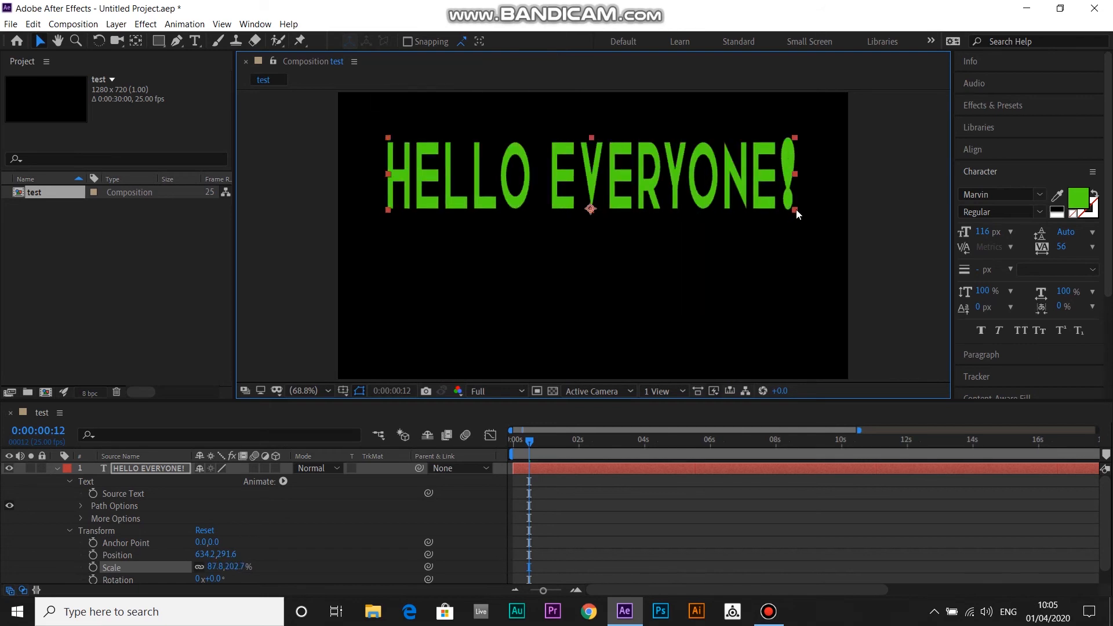
{"action": "left_click_drag", "start_coordinate": [696, 172], "coordinate": [696, 217]}
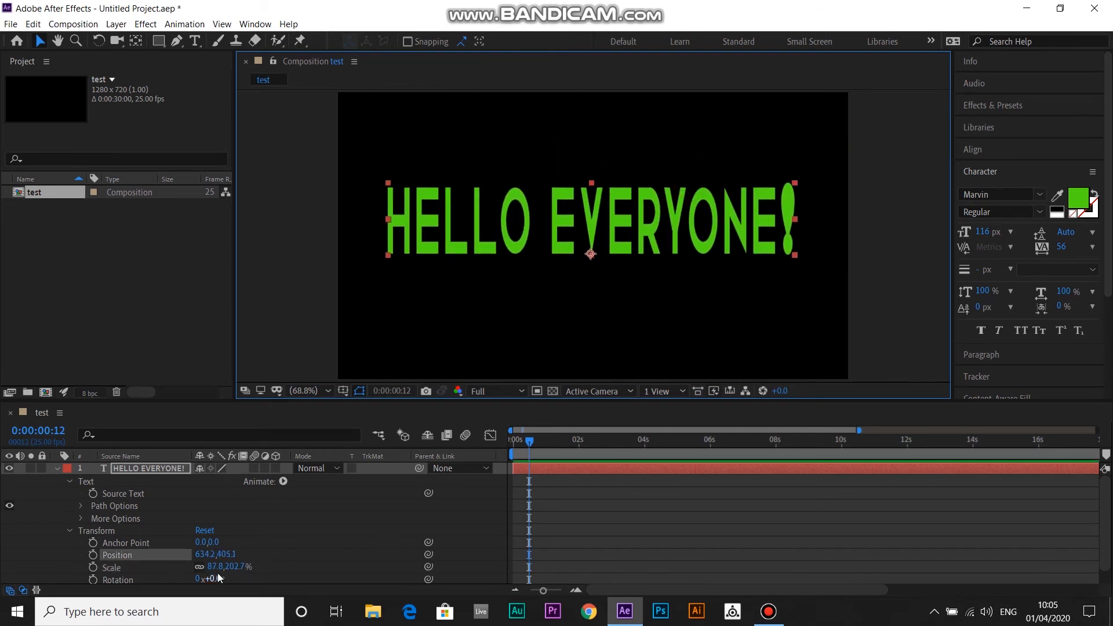
Step: Unlink the text's scale dimensions and set both the horizontal and vertical scale to 100%
{"action": "left_click", "coordinate": [218, 568]}
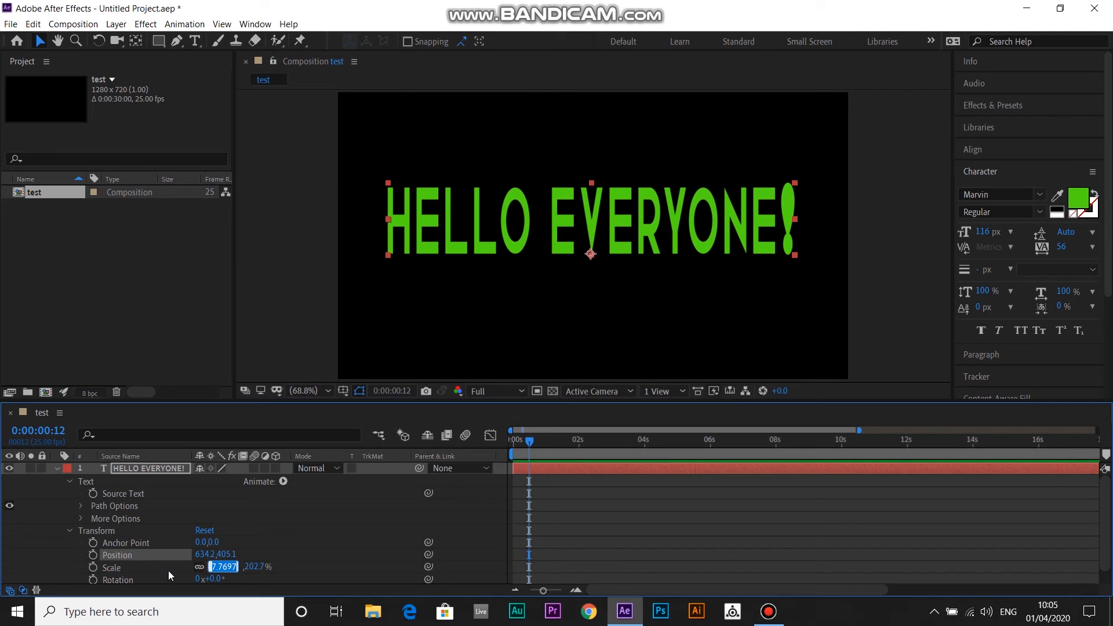
{"action": "type", "text": "100"}
{"action": "key", "text": "Return"}
{"action": "left_click", "coordinate": [246, 567]}
{"action": "type", "text": "1"}
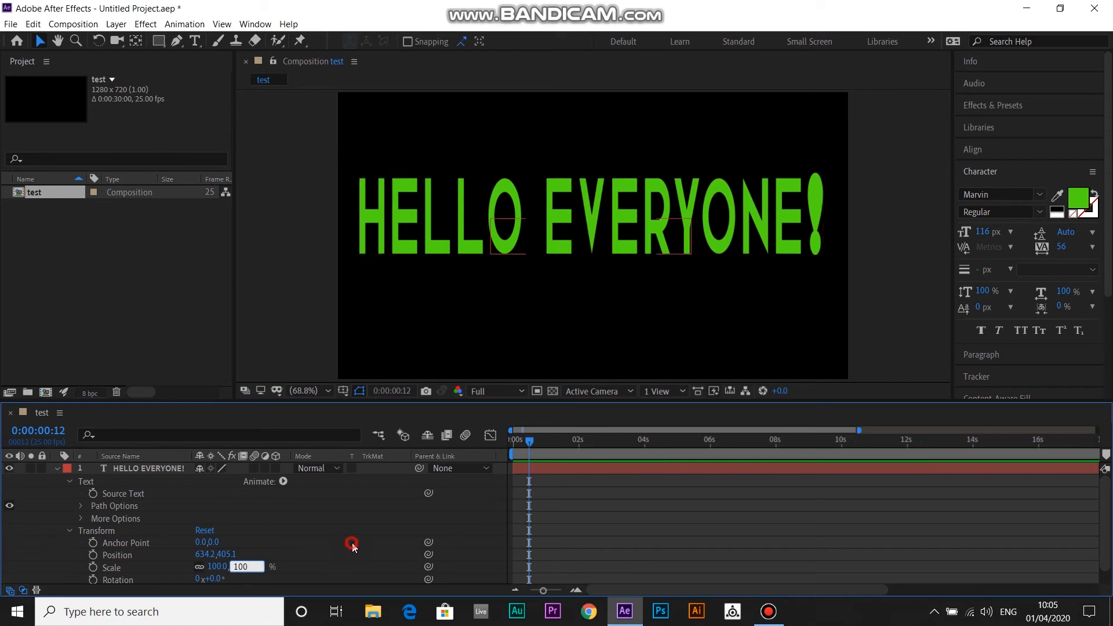
{"action": "key", "text": "Return"}
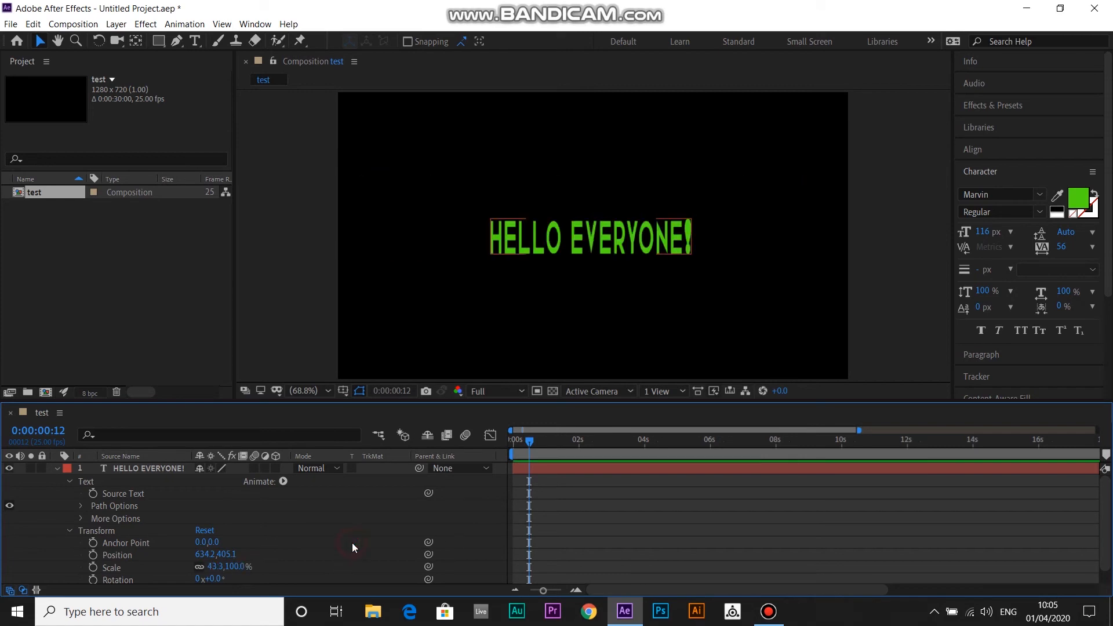
{"action": "left_click", "coordinate": [213, 567]}
{"action": "type", "text": "100"}
{"action": "left_click", "coordinate": [315, 512]}
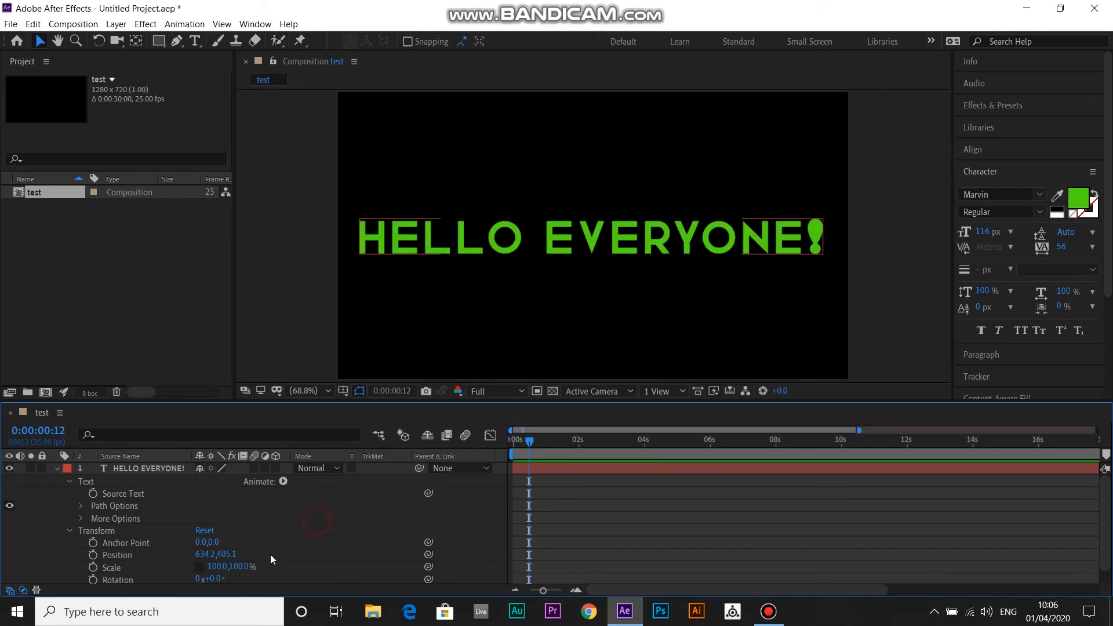
Step: Relink the scale dimensions and reduce the text's scale proportionally to 92%
{"action": "left_click", "coordinate": [196, 570]}
{"action": "mouse_move", "coordinate": [240, 567]}
{"action": "left_mouse_down"}
{"action": "mouse_move", "coordinate": [266, 563]}
{"action": "mouse_move", "coordinate": [238, 569]}
{"action": "left_mouse_up"}
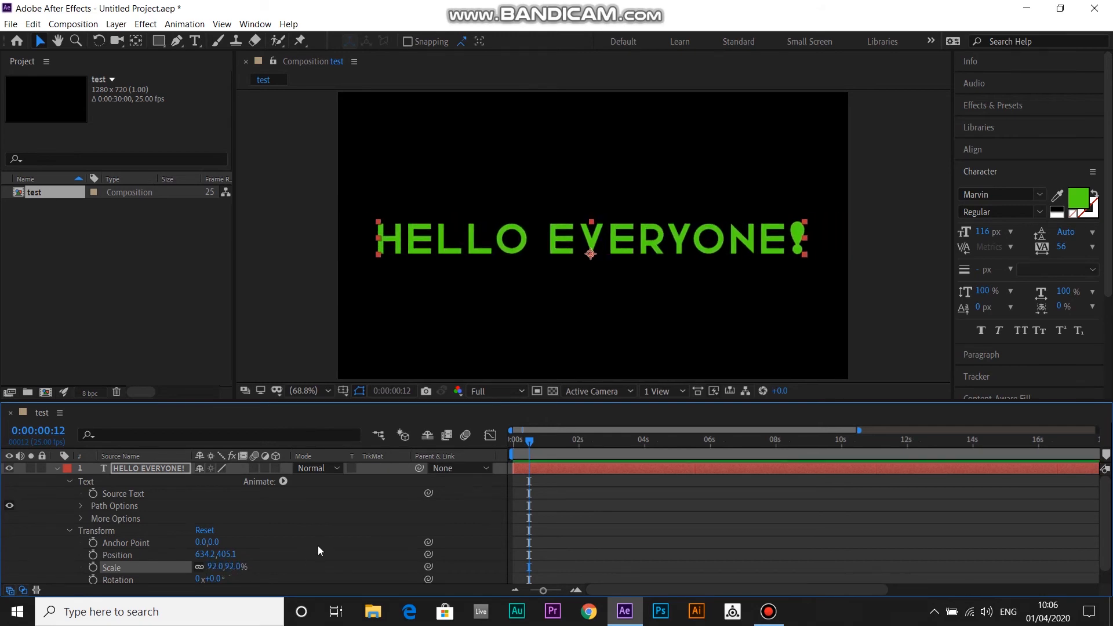
Step: Start keyframing the text's Scale at 0:00:00:00 and set that first keyframe to 0%
{"action": "scroll", "coordinate": [137, 565], "scroll_direction": "down", "scroll_amount": 1}
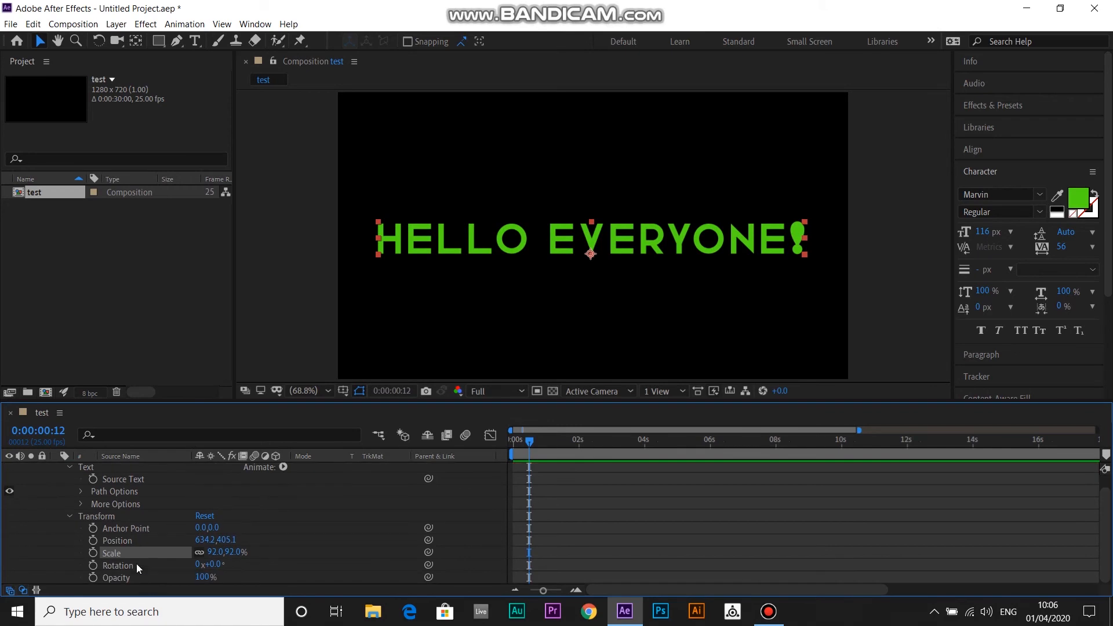
{"action": "left_click_drag", "start_coordinate": [529, 450], "coordinate": [503, 451]}
{"action": "left_click", "coordinate": [92, 553]}
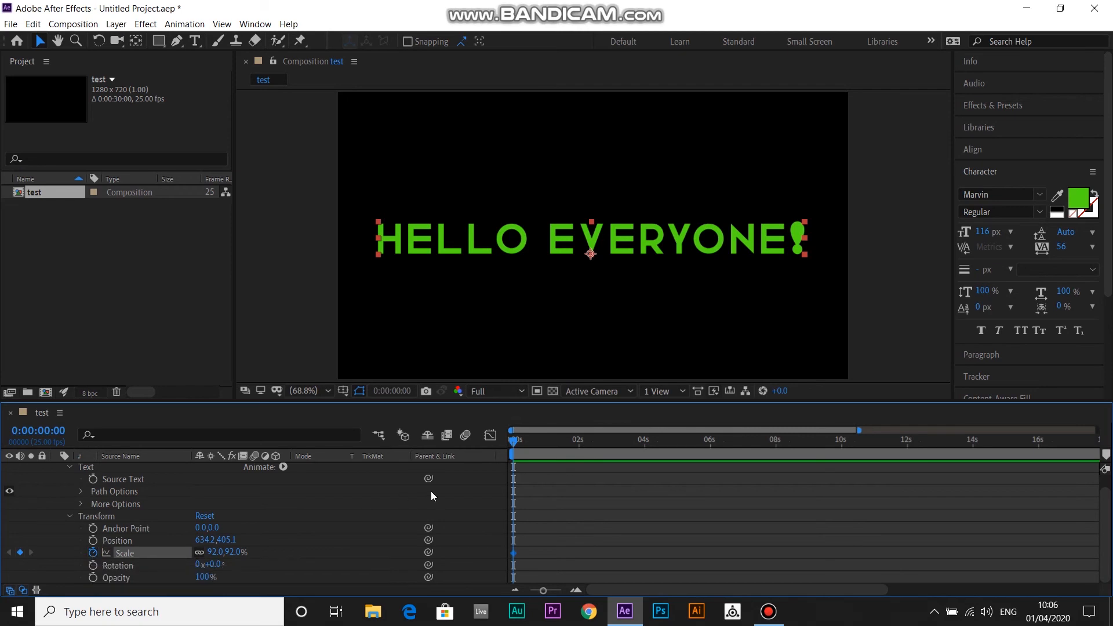
{"action": "left_click_drag", "start_coordinate": [516, 440], "coordinate": [539, 441]}
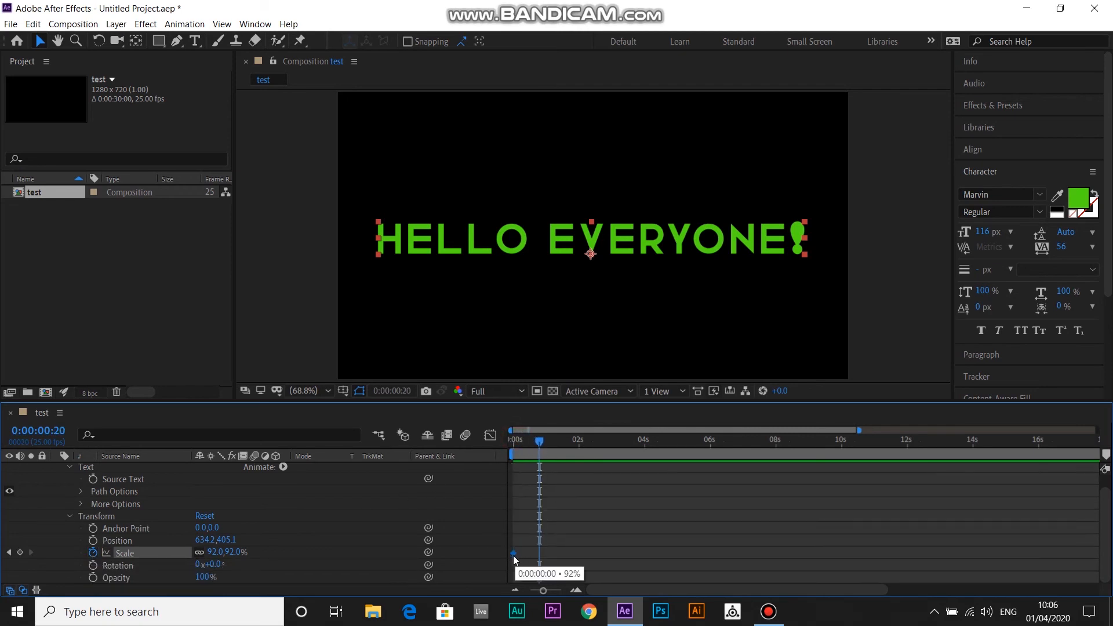
{"action": "left_click_drag", "start_coordinate": [539, 444], "coordinate": [500, 450]}
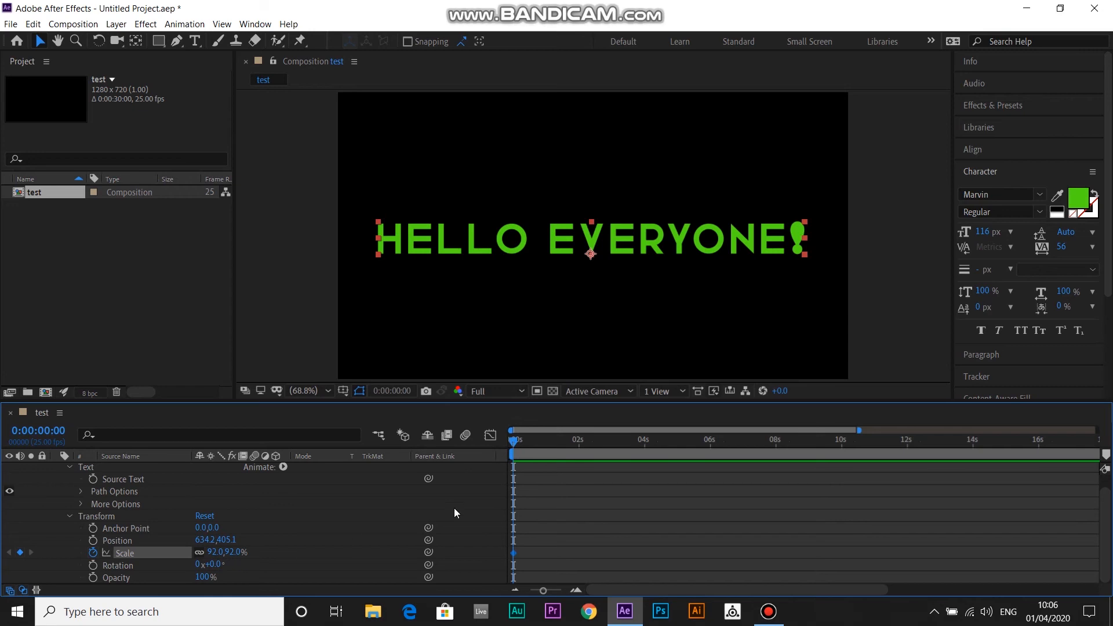
{"action": "left_click", "coordinate": [231, 552]}
{"action": "left_click", "coordinate": [214, 551]}
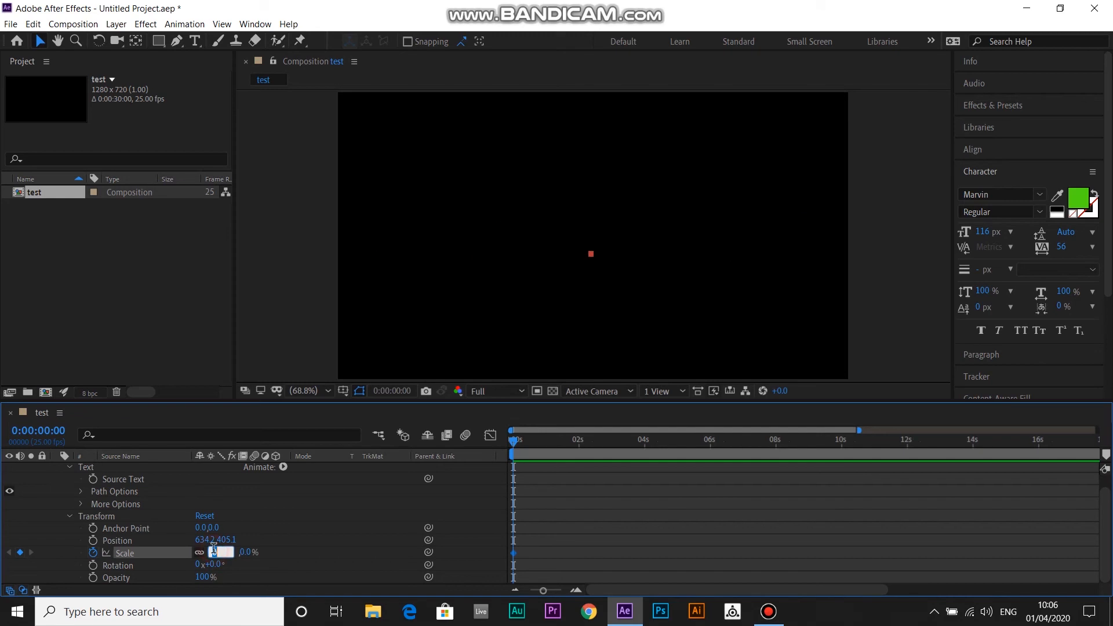
{"action": "left_click", "coordinate": [373, 491]}
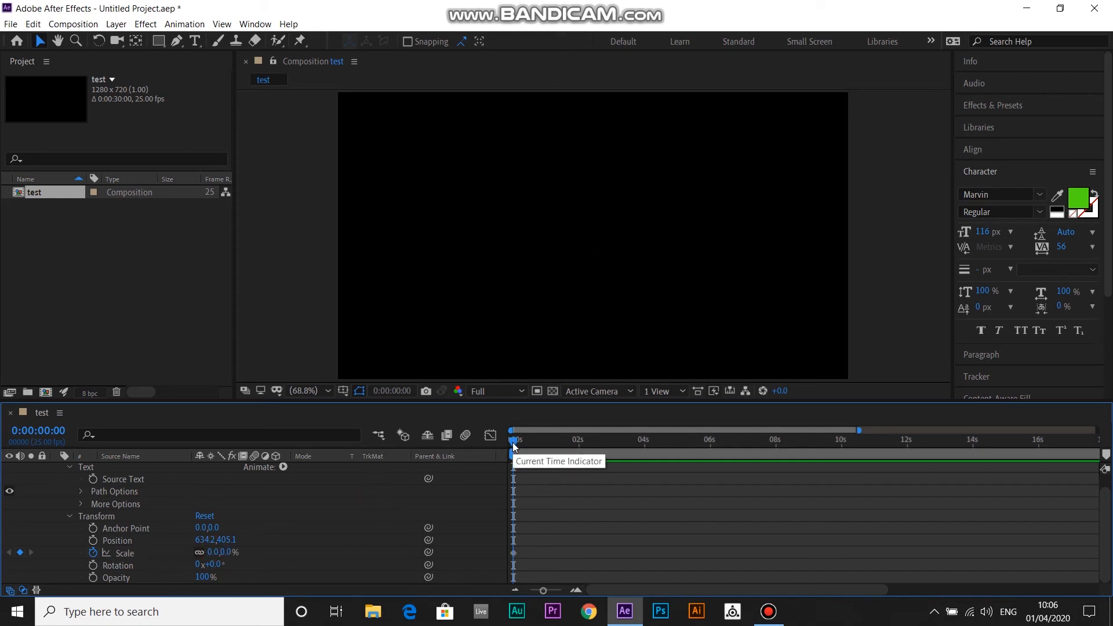
Step: Add a Scale keyframe of 95% at 0:00:02:01 and preview the text's growing animation from the start
{"action": "left_click_drag", "start_coordinate": [514, 445], "coordinate": [580, 463]}
{"action": "left_click_drag", "start_coordinate": [223, 552], "coordinate": [285, 551]}
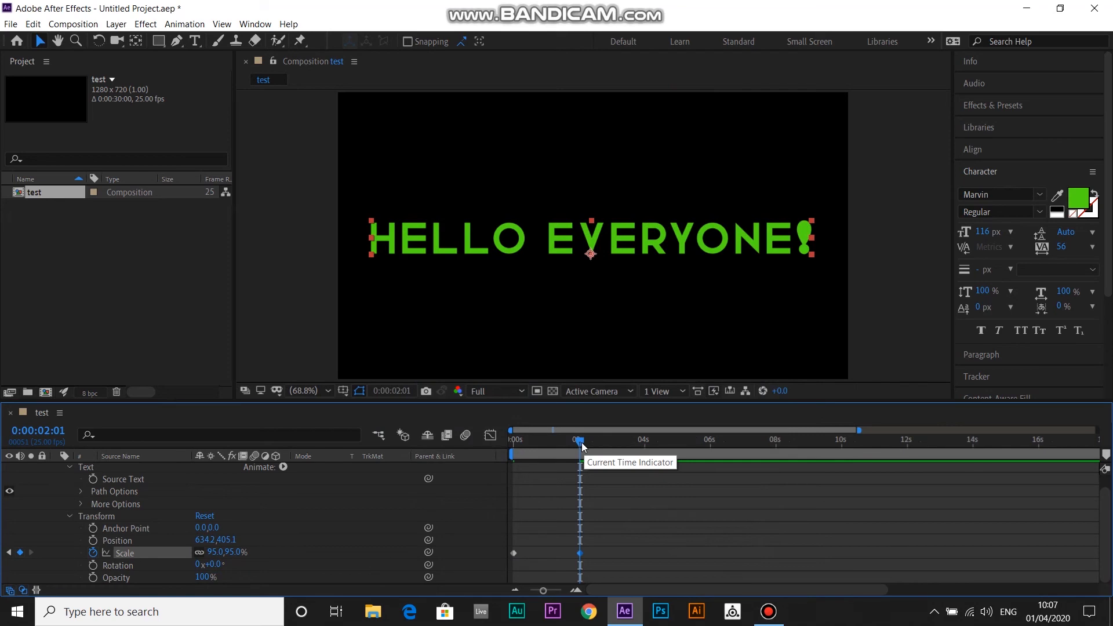
{"action": "left_click_drag", "start_coordinate": [582, 447], "coordinate": [501, 460]}
{"action": "key", "text": "space"}
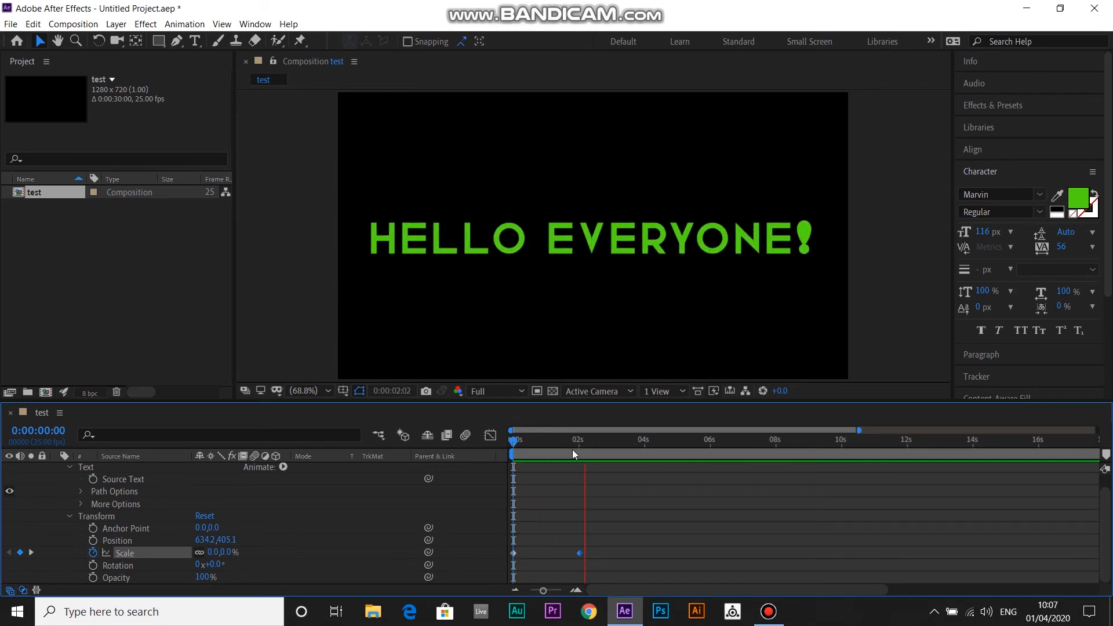
{"action": "key", "text": "space"}
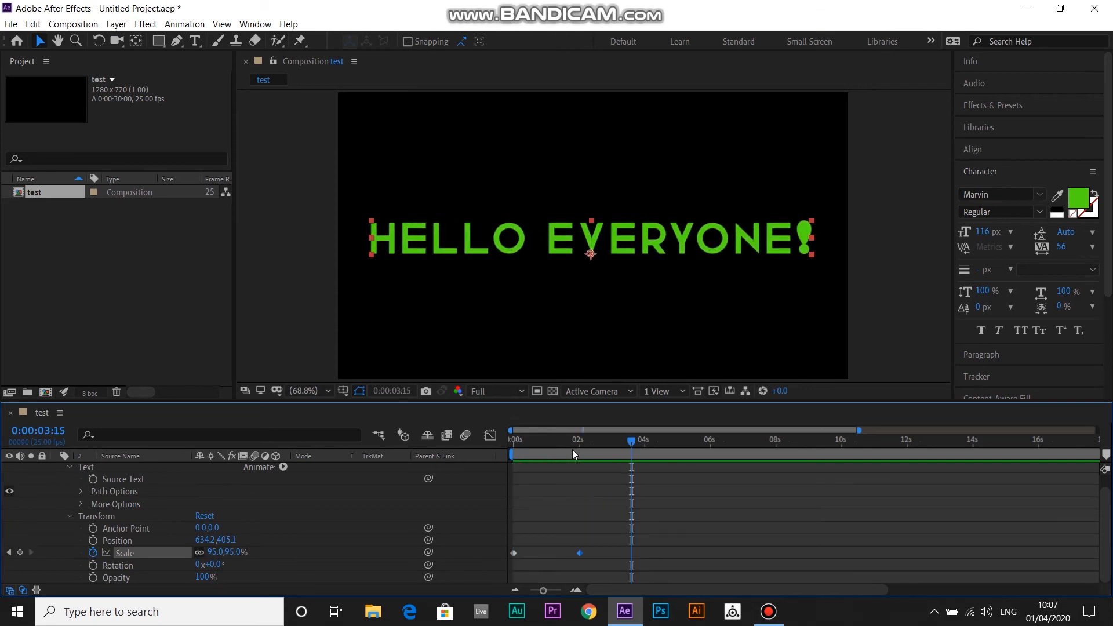
{"action": "left_click_drag", "start_coordinate": [624, 441], "coordinate": [577, 484]}
{"action": "key", "text": "space"}
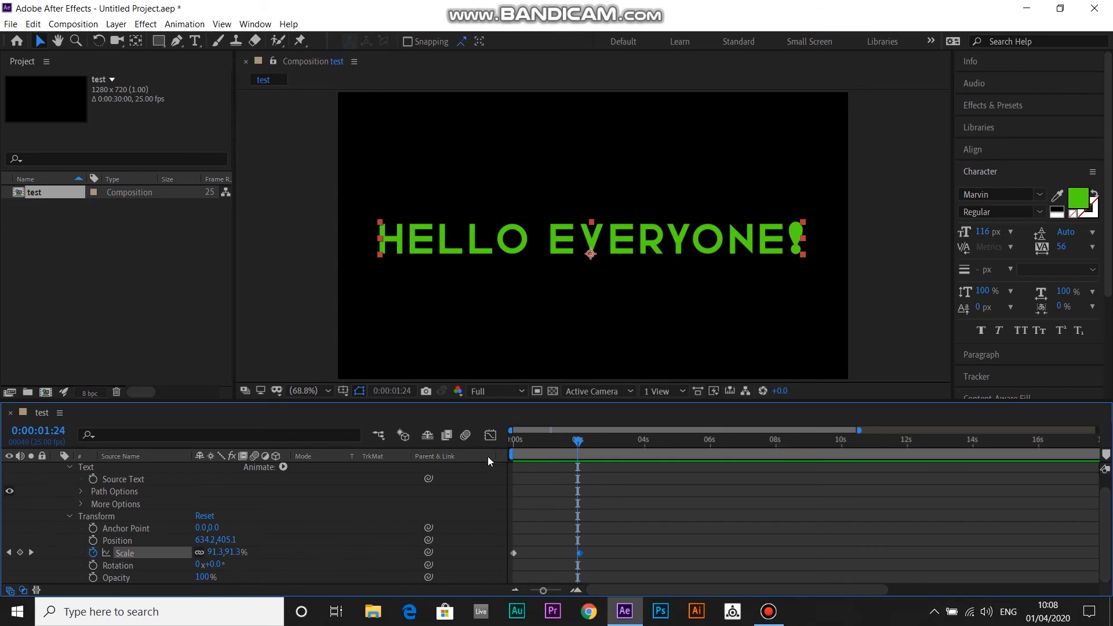
Step: Set the text's anchor point to 0.0, -39.0 and move the text to about 636, 354 in the frame
{"action": "left_click_drag", "start_coordinate": [202, 532], "coordinate": [290, 531]}
{"action": "left_click_drag", "start_coordinate": [584, 436], "coordinate": [587, 462]}
{"action": "left_click_drag", "start_coordinate": [201, 533], "coordinate": [138, 537]}
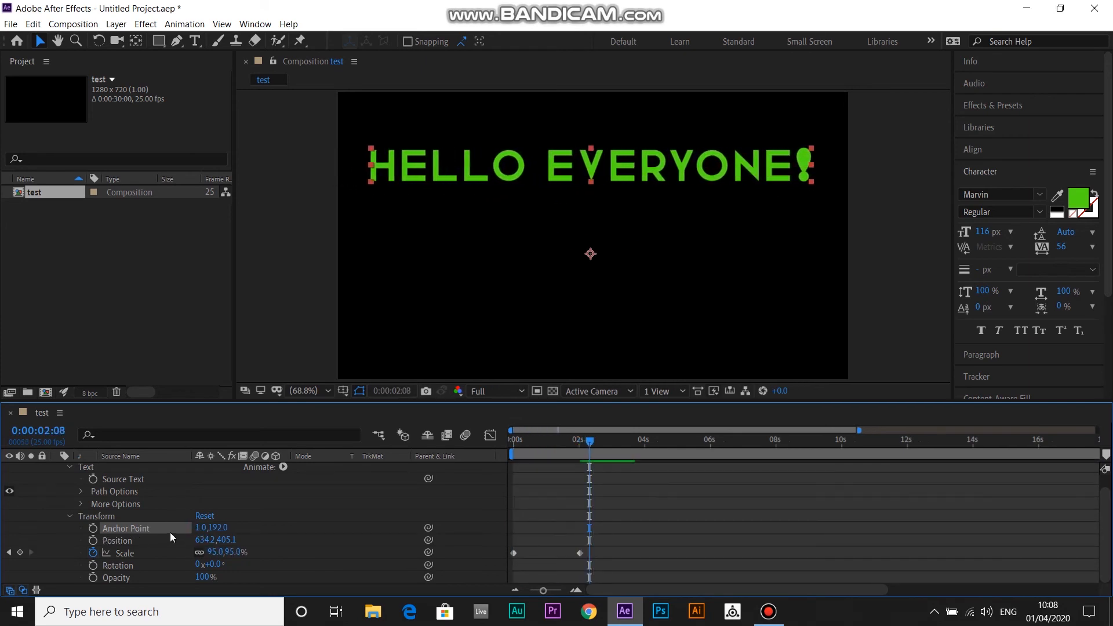
{"action": "left_click_drag", "start_coordinate": [220, 528], "coordinate": [26, 556]}
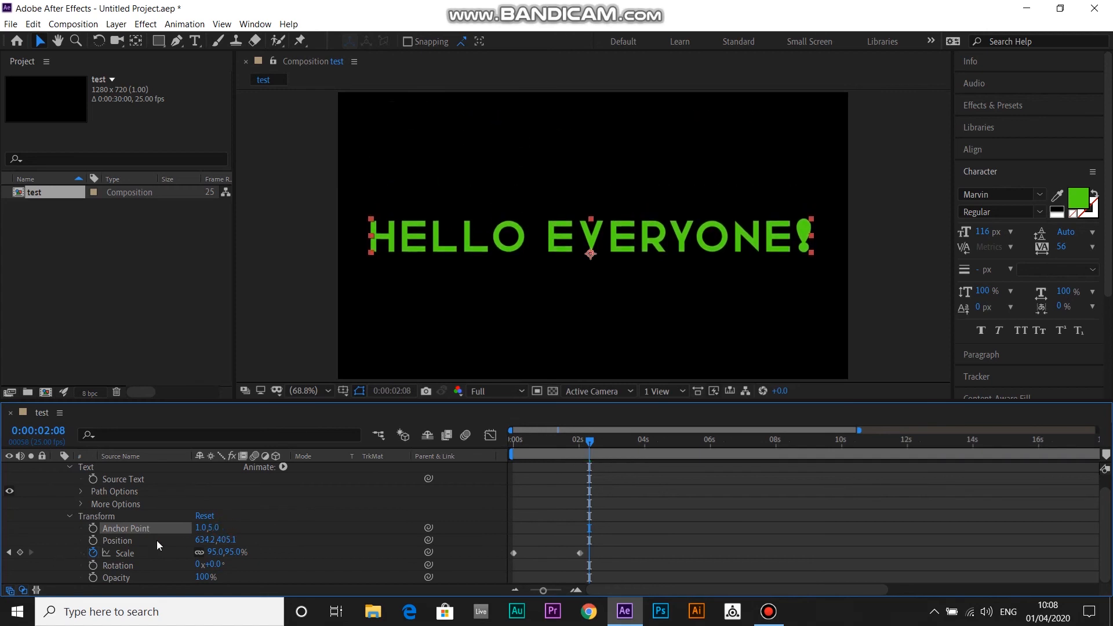
{"action": "mouse_move", "coordinate": [216, 527]}
{"action": "left_mouse_down"}
{"action": "mouse_move", "coordinate": [159, 540]}
{"action": "mouse_move", "coordinate": [198, 529]}
{"action": "left_mouse_up"}
{"action": "left_click_drag", "start_coordinate": [648, 265], "coordinate": [648, 240]}
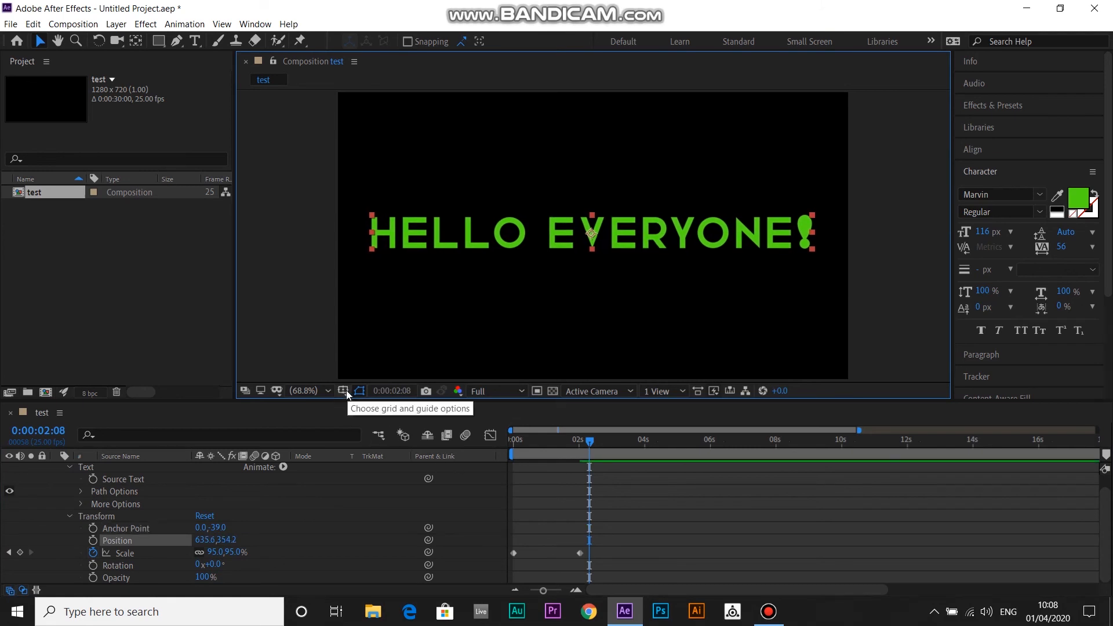
Step: Place a vertical and a horizontal guide crossing at the frame's centre, with the Title/Action Safe overlay and rulers shown
{"action": "left_click", "coordinate": [346, 390]}
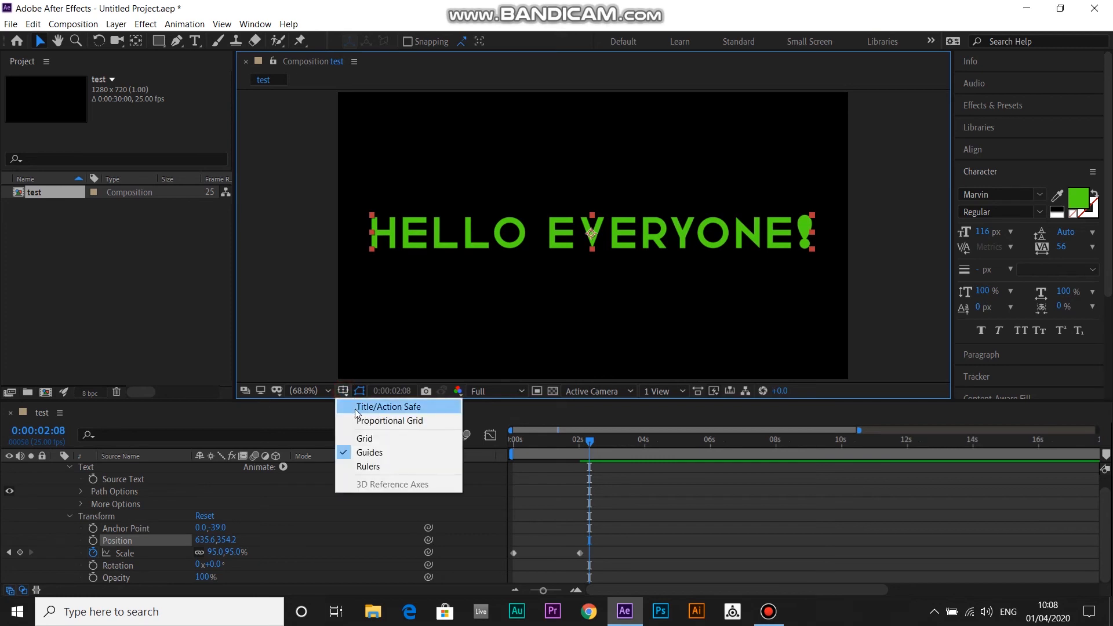
{"action": "left_click", "coordinate": [354, 409]}
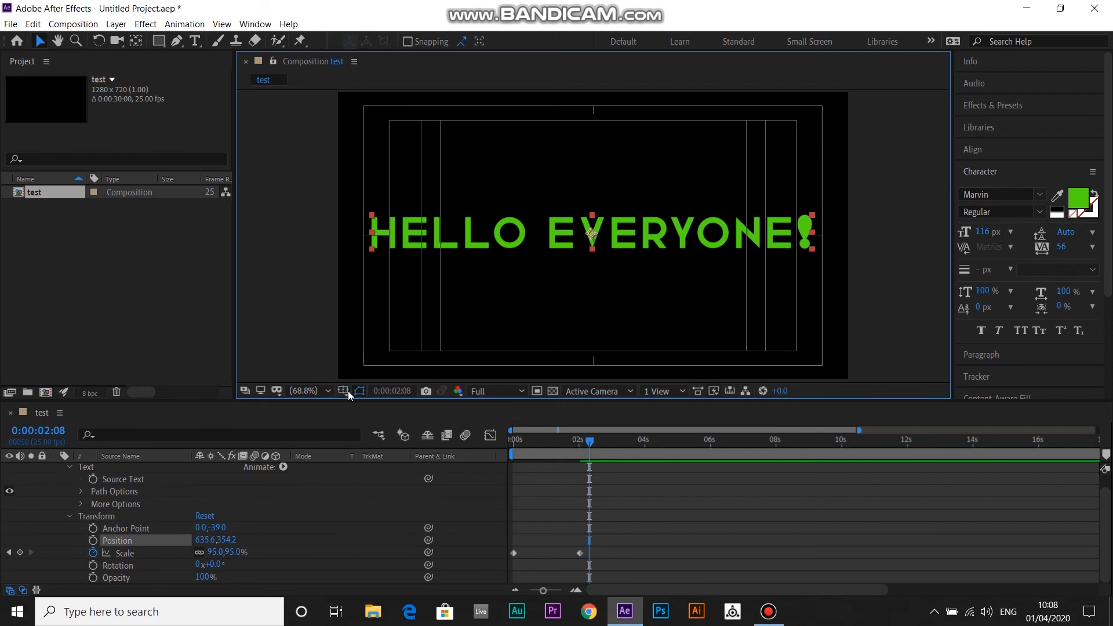
{"action": "left_click", "coordinate": [348, 391]}
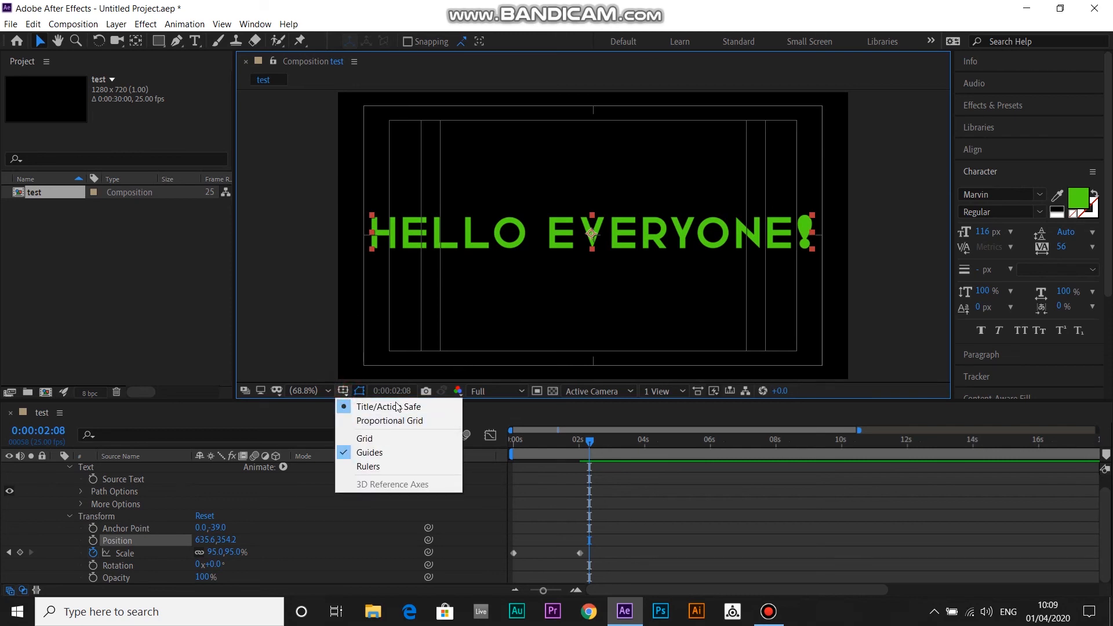
{"action": "left_click", "coordinate": [370, 466]}
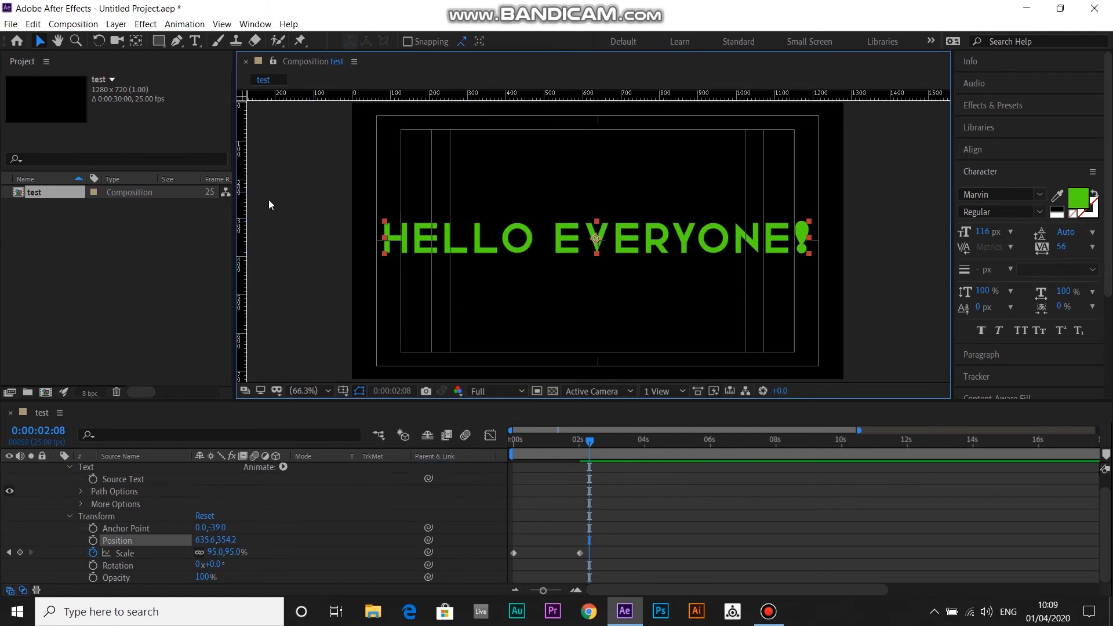
{"action": "left_click_drag", "start_coordinate": [242, 230], "coordinate": [597, 238]}
{"action": "left_click_drag", "start_coordinate": [640, 95], "coordinate": [638, 240]}
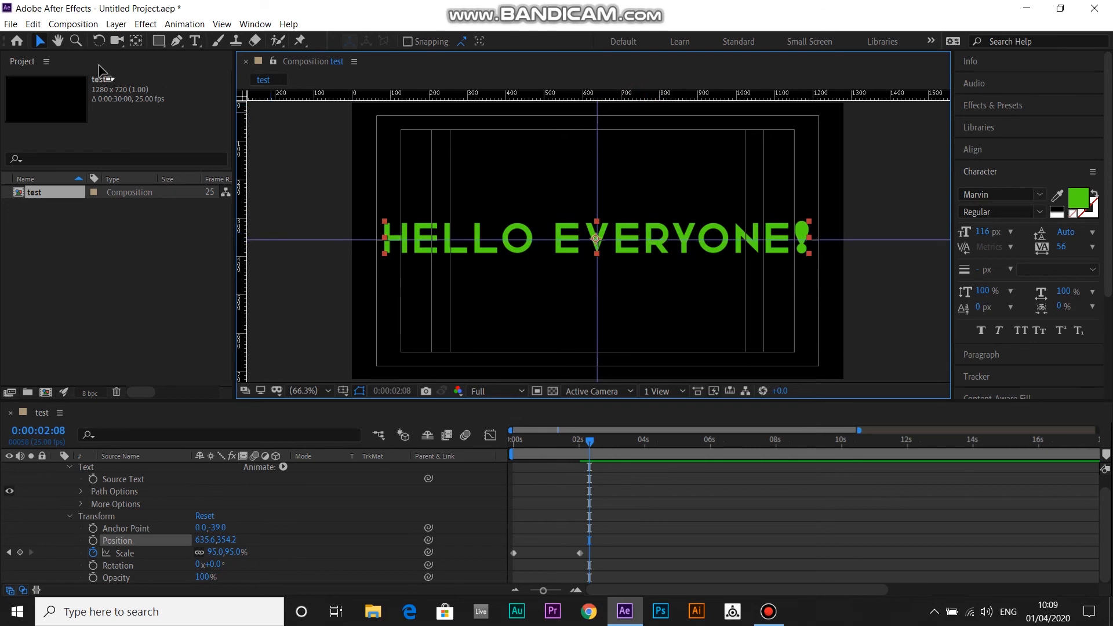
Step: Align the text's anchor point with the crossing guides by nudging its position to about 639, 356
{"action": "left_click_drag", "start_coordinate": [647, 234], "coordinate": [655, 238]}
{"action": "key", "text": "Left"}
{"action": "key", "text": "Left"}
{"action": "key", "text": "Left"}
{"action": "key", "text": "Left"}
{"action": "key", "text": "Left"}
{"action": "key", "text": "Left"}
{"action": "key", "text": "Left"}
{"action": "key", "text": "Up"}
{"action": "key", "text": "Up"}
{"action": "key", "text": "Left"}
{"action": "key", "text": "Left"}
{"action": "key", "text": "Left"}
{"action": "key", "text": "Left"}
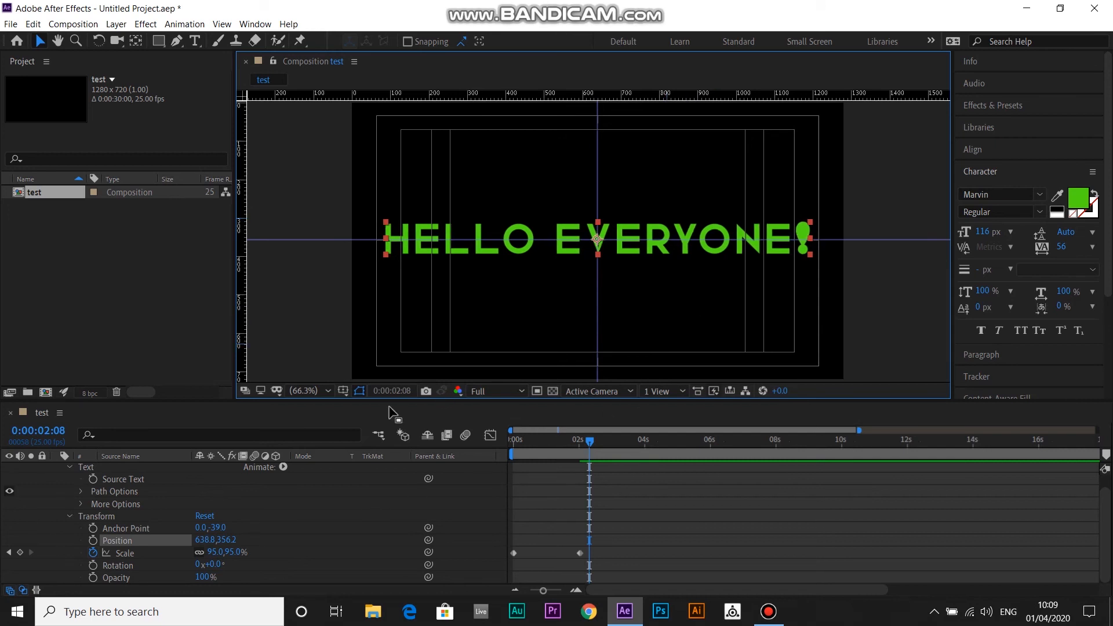
Step: Hide the Title/Action Safe overlay and the guides in the composition view
{"action": "left_click", "coordinate": [342, 391]}
{"action": "left_click", "coordinate": [349, 408]}
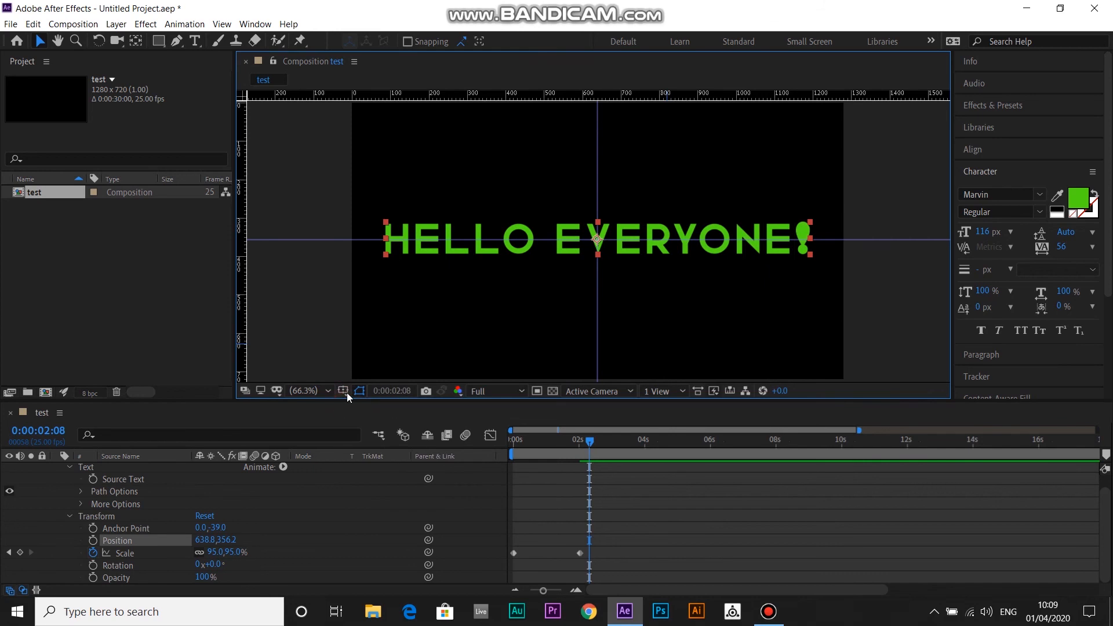
{"action": "left_click", "coordinate": [342, 390]}
{"action": "left_click", "coordinate": [359, 452]}
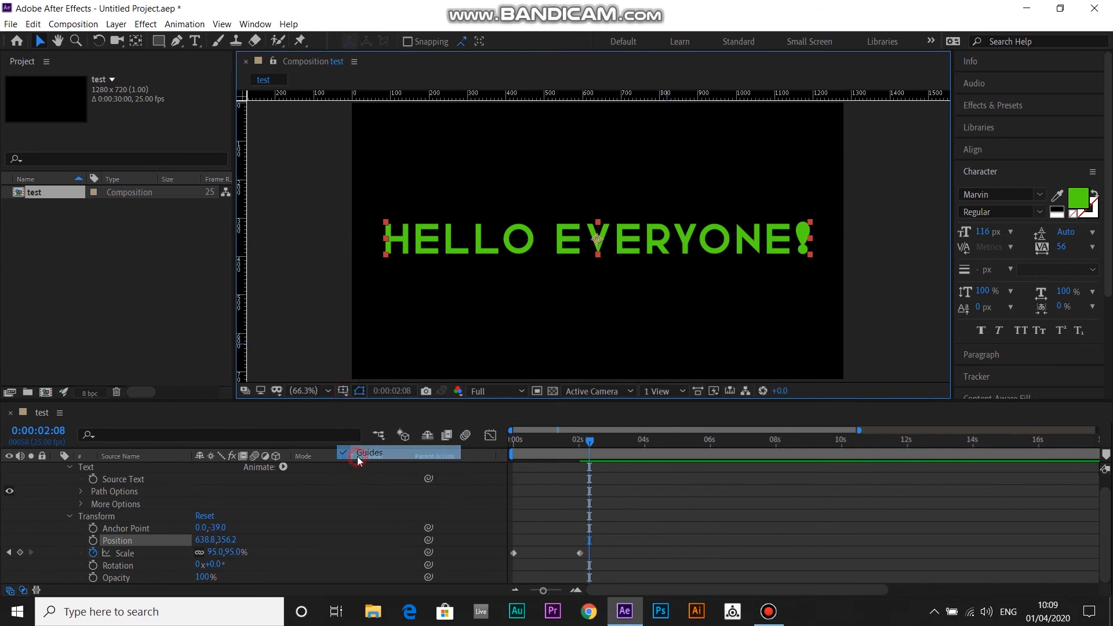
Step: Play back the text's scale animation twice from the start of the composition
{"action": "left_click_drag", "start_coordinate": [582, 441], "coordinate": [549, 442]}
{"action": "key", "text": "Home"}
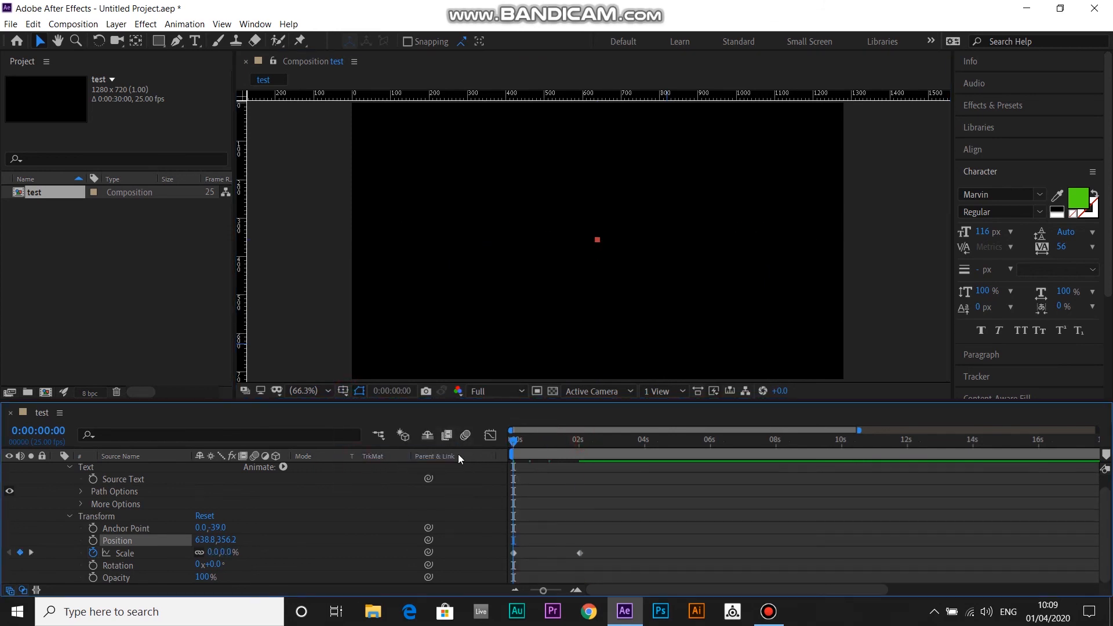
{"action": "key", "text": "space"}
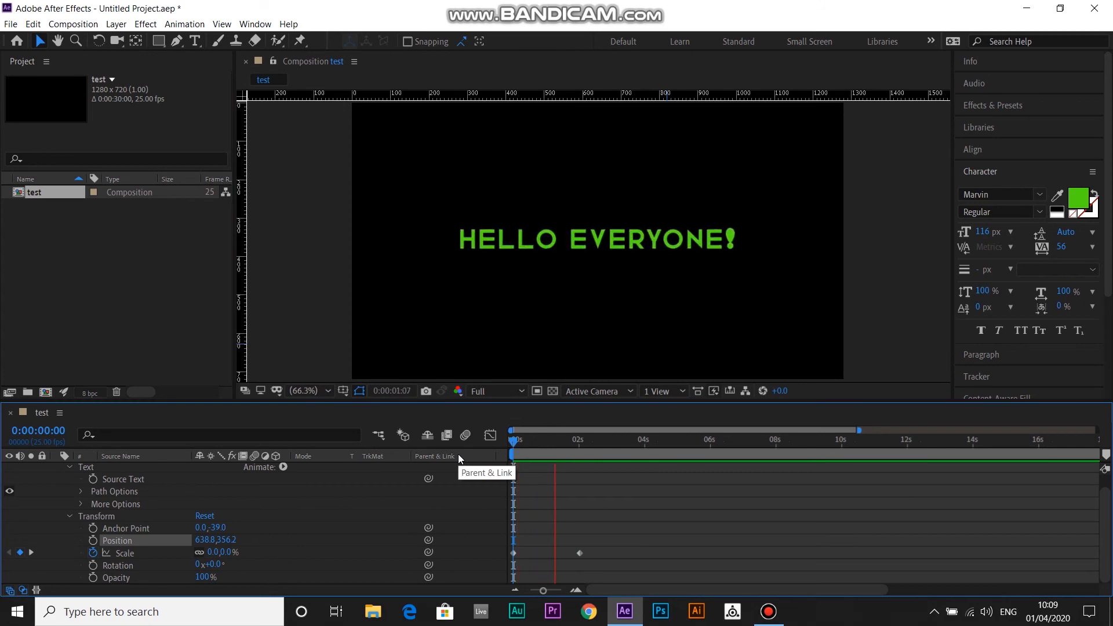
{"action": "key", "text": "space"}
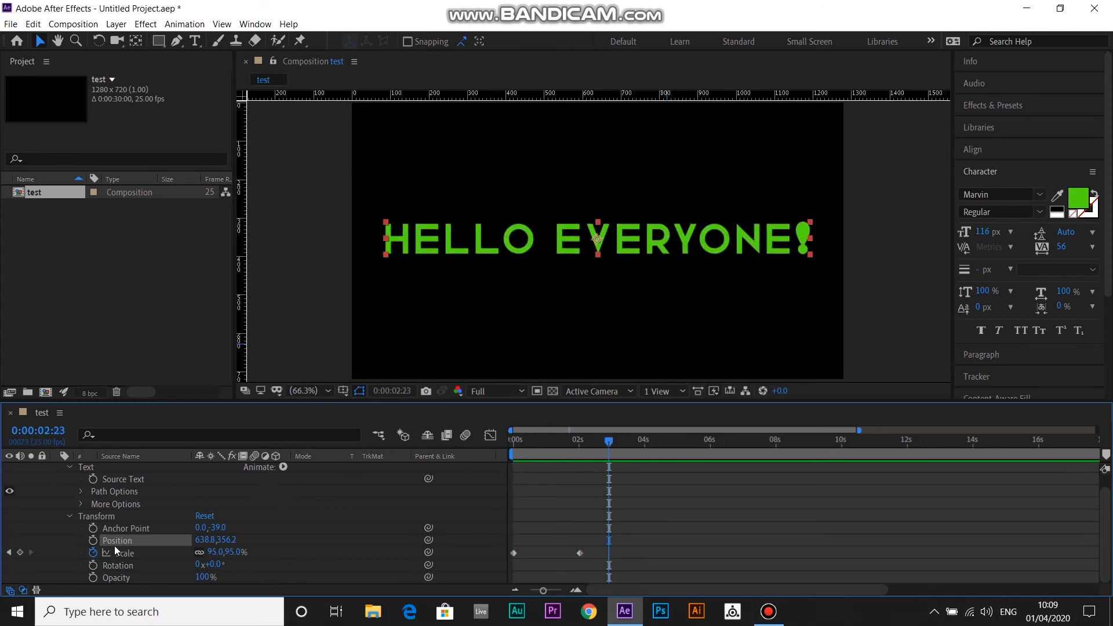
{"action": "left_click_drag", "start_coordinate": [595, 445], "coordinate": [488, 464]}
{"action": "key", "text": "space"}
{"action": "key", "text": "space"}
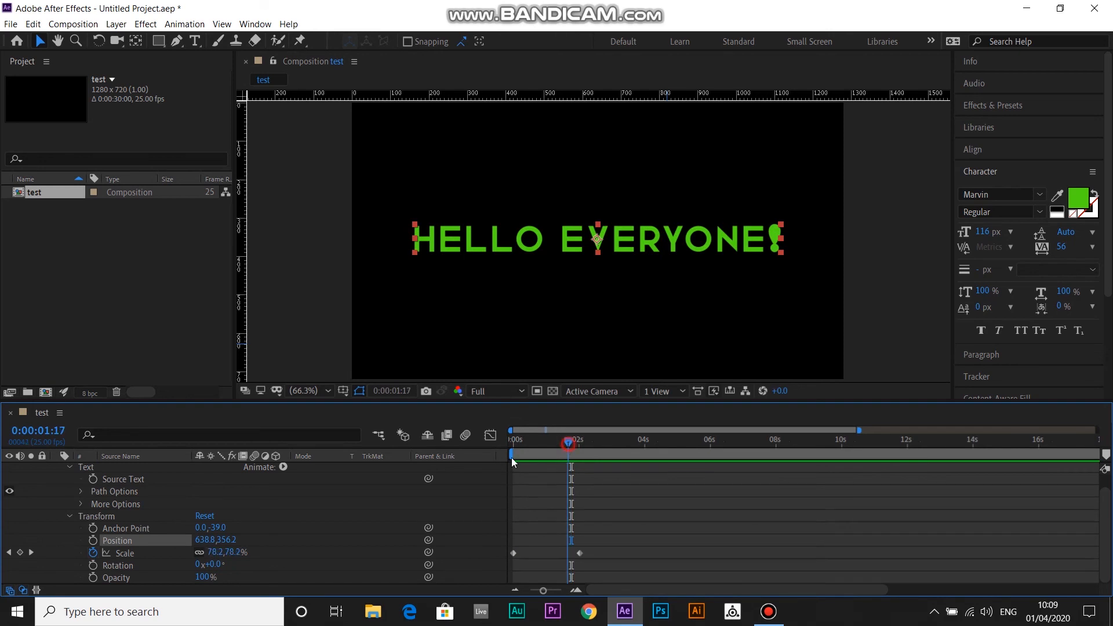
Step: Add rotation keyframes of 0x+0.0° to the text at 0:00:00:00 and 0:00:00:13
{"action": "left_click_drag", "start_coordinate": [540, 450], "coordinate": [483, 462]}
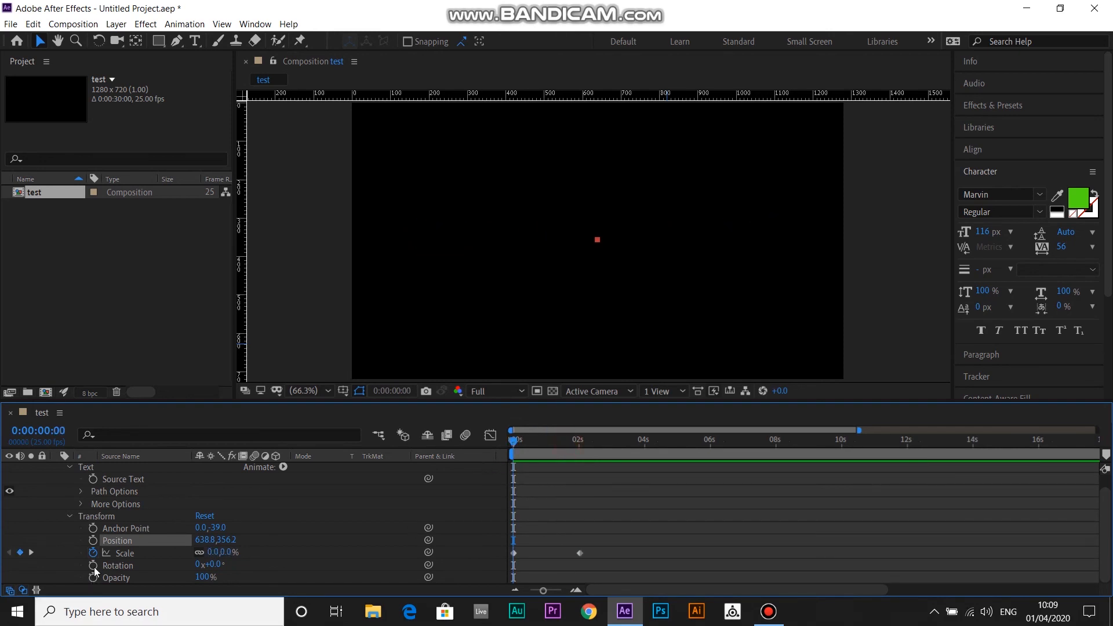
{"action": "left_click", "coordinate": [93, 565]}
{"action": "left_click_drag", "start_coordinate": [514, 440], "coordinate": [532, 442]}
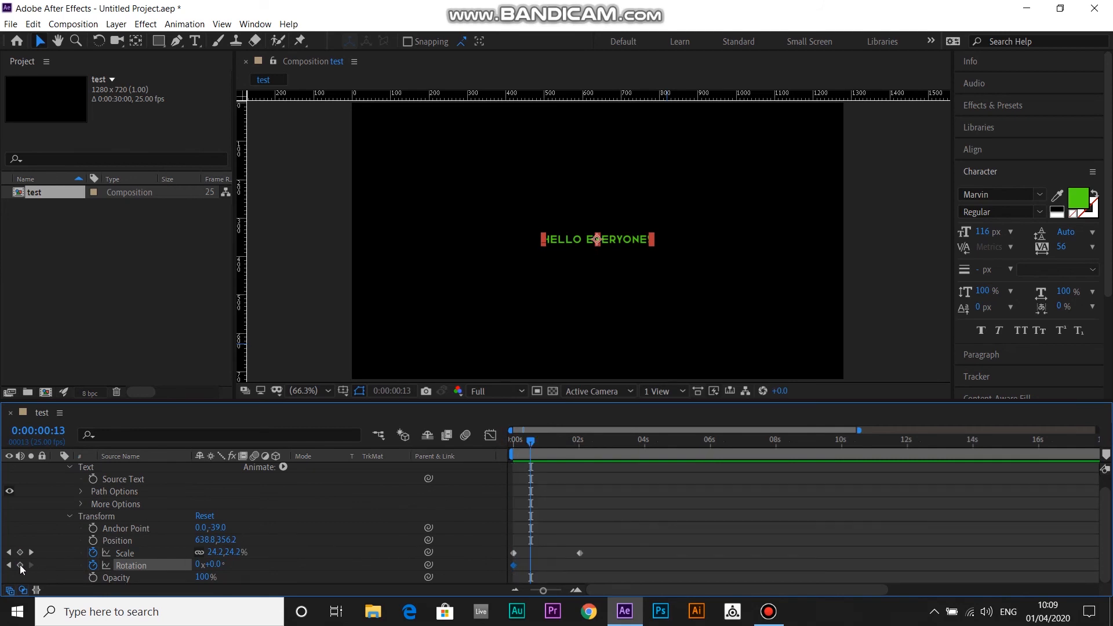
{"action": "left_click", "coordinate": [20, 565]}
Step: Set the text's rotation to 1x+0.0° at 0:00:02:02 and play back the animation from the start
{"action": "left_click_drag", "start_coordinate": [533, 441], "coordinate": [584, 444]}
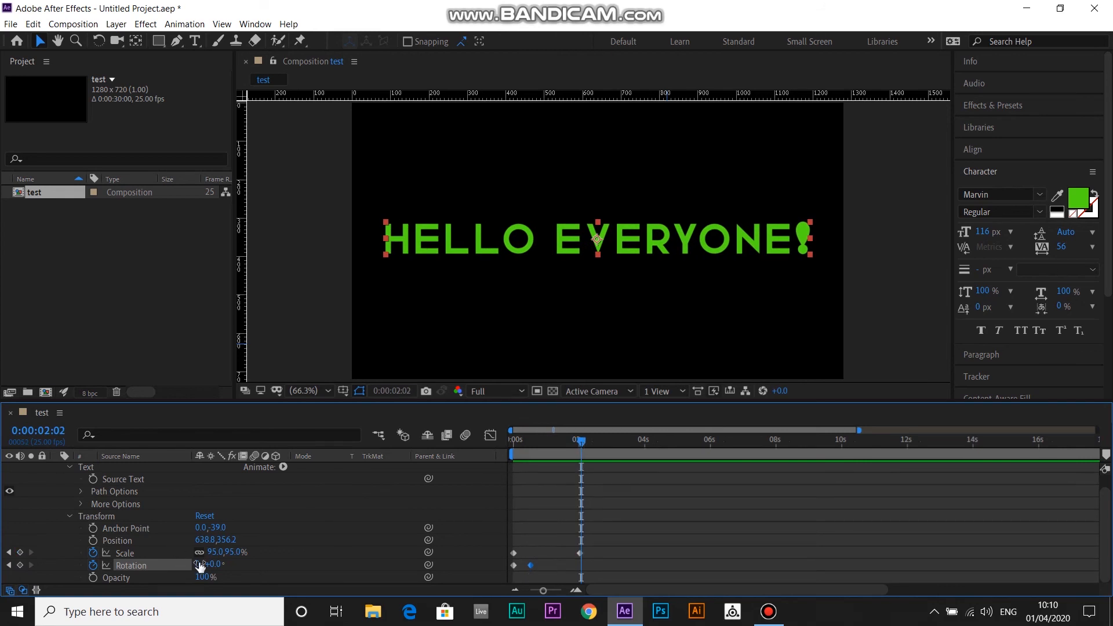
{"action": "left_click", "coordinate": [197, 565]}
{"action": "type", "text": "1"}
{"action": "left_click", "coordinate": [544, 443]}
{"action": "left_click_drag", "start_coordinate": [543, 443], "coordinate": [443, 434]}
{"action": "key", "text": "space"}
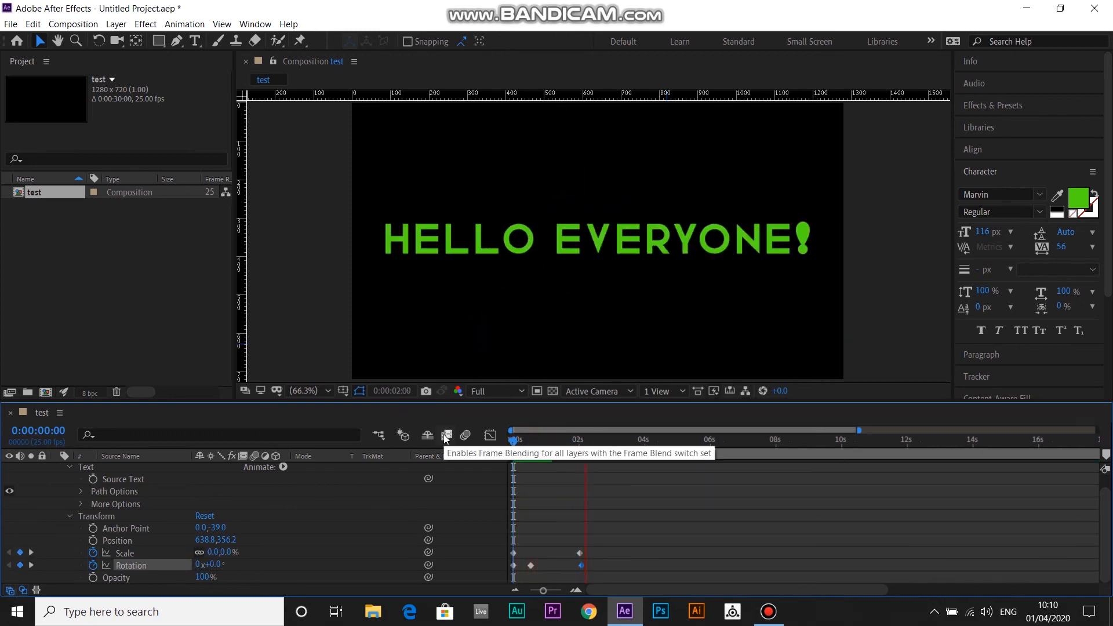
{"action": "key", "text": "space"}
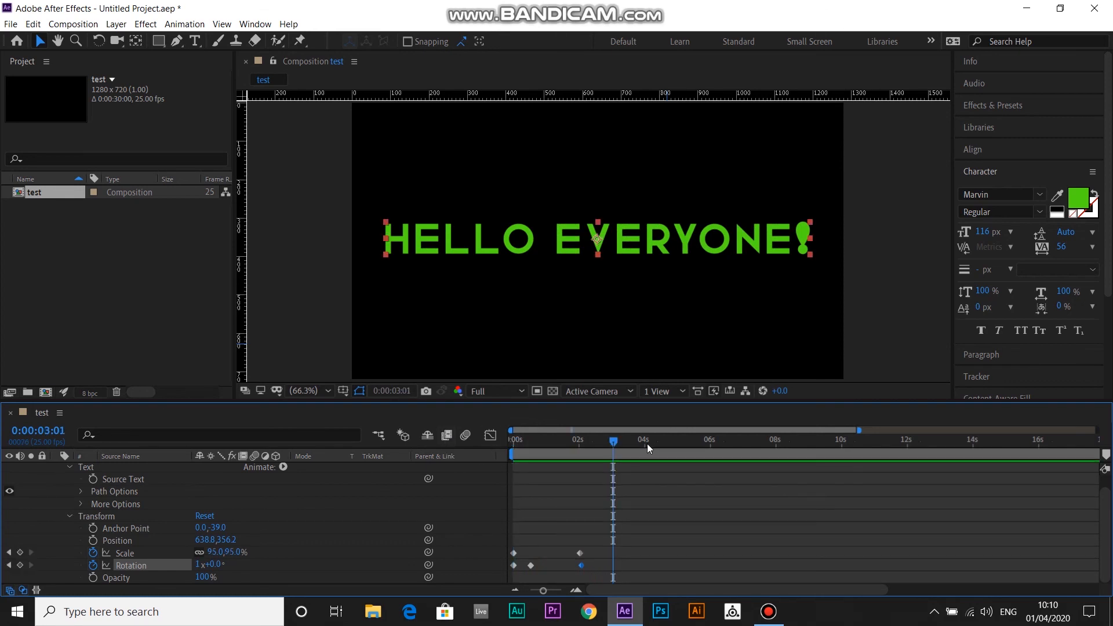
Step: Add an unchanged scale keyframe shortly after the 2-second one, and set the scale to 111% at 0:00:02:08
{"action": "left_click_drag", "start_coordinate": [613, 442], "coordinate": [594, 444]}
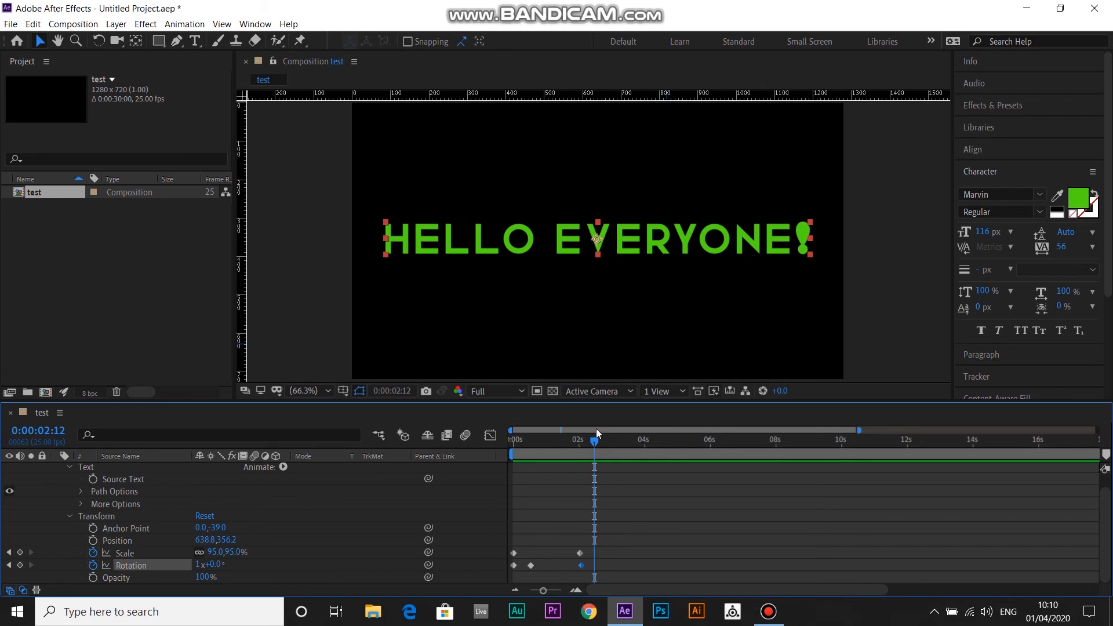
{"action": "left_click_drag", "start_coordinate": [596, 444], "coordinate": [590, 444]}
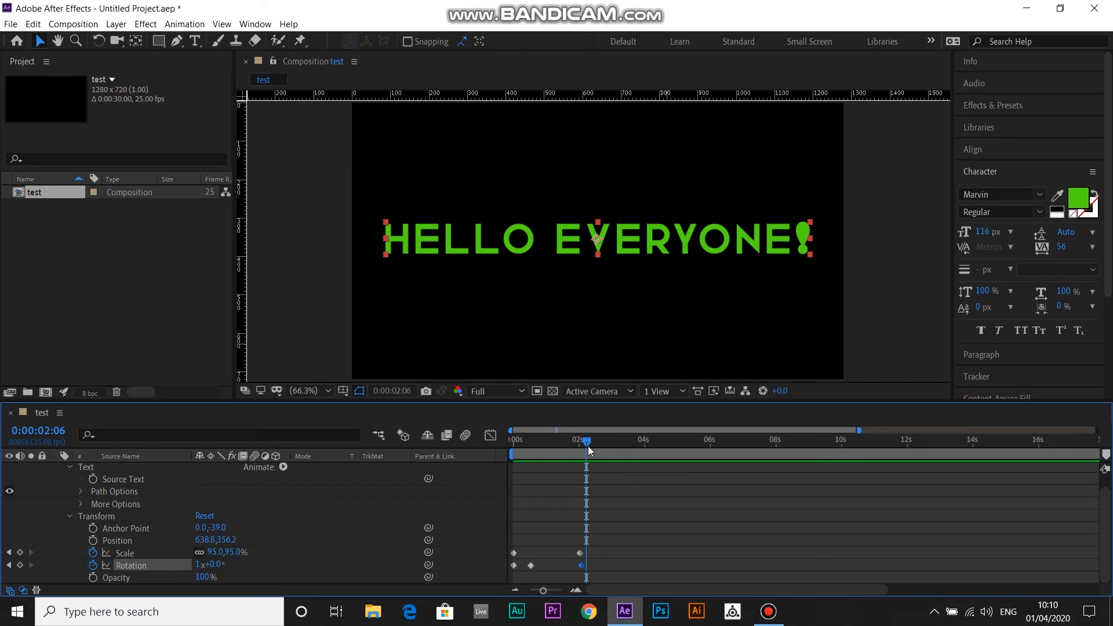
{"action": "left_click_drag", "start_coordinate": [583, 446], "coordinate": [582, 444]}
{"action": "left_click", "coordinate": [20, 554]}
{"action": "left_click_drag", "start_coordinate": [585, 443], "coordinate": [589, 442]}
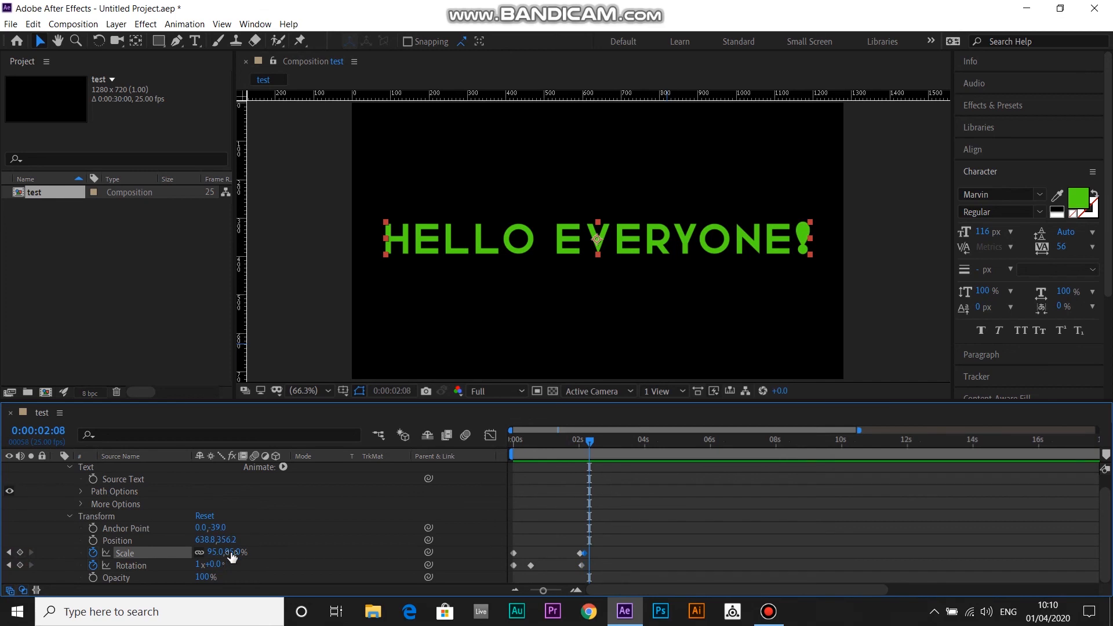
{"action": "left_click_drag", "start_coordinate": [231, 553], "coordinate": [239, 552]}
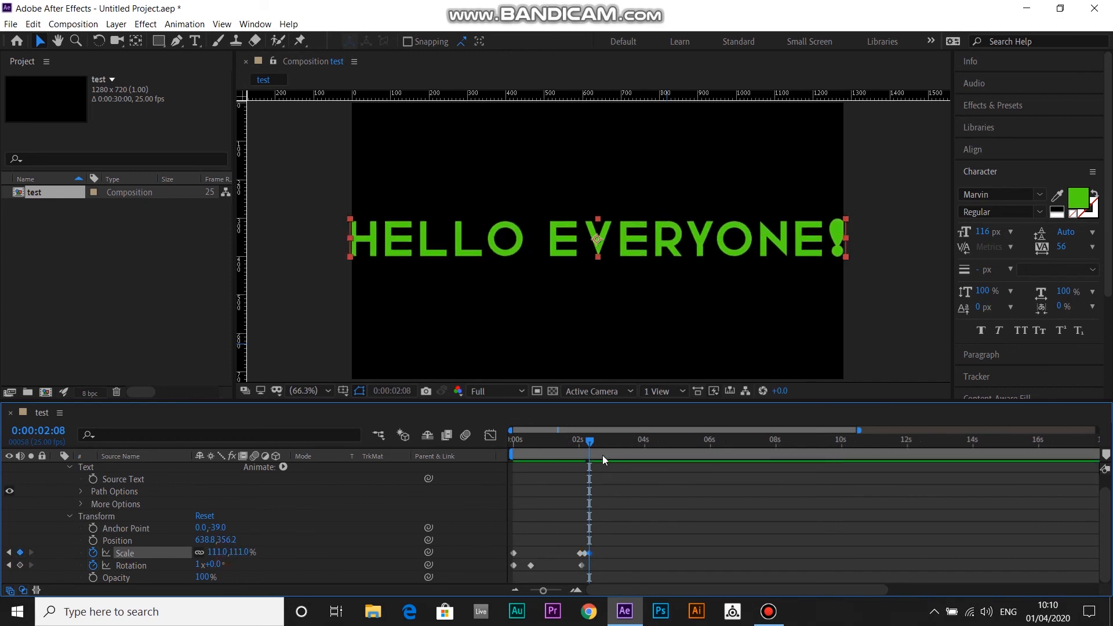
Step: Set the text's scale to 97% at 0:00:02:12 and play back the animation
{"action": "left_click_drag", "start_coordinate": [590, 440], "coordinate": [596, 442]}
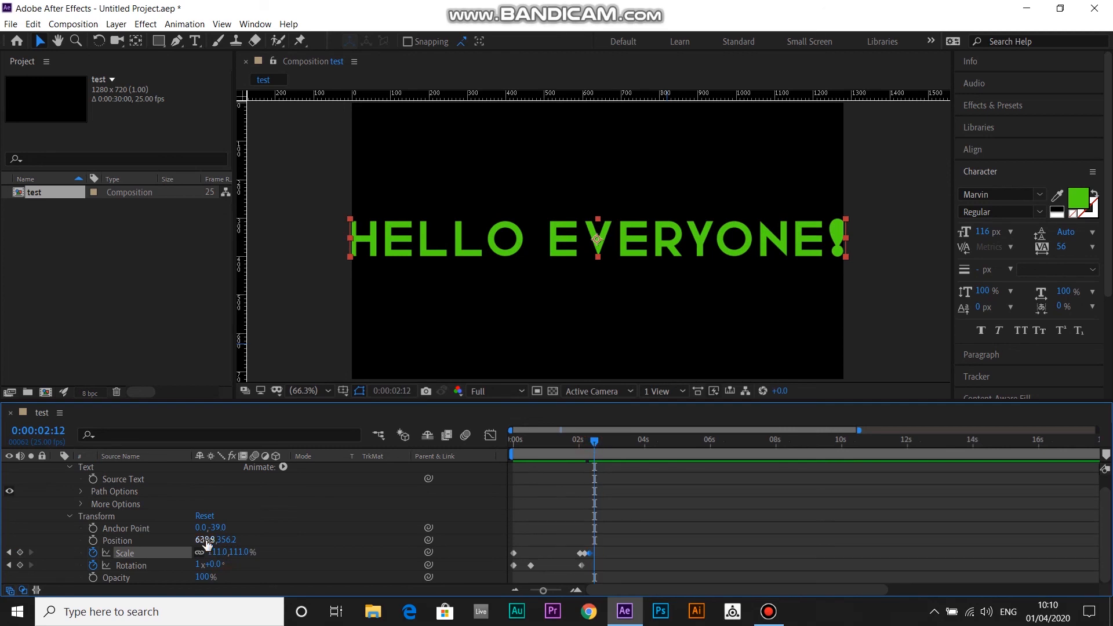
{"action": "left_click_drag", "start_coordinate": [232, 553], "coordinate": [224, 555]}
{"action": "left_click", "coordinate": [574, 444]}
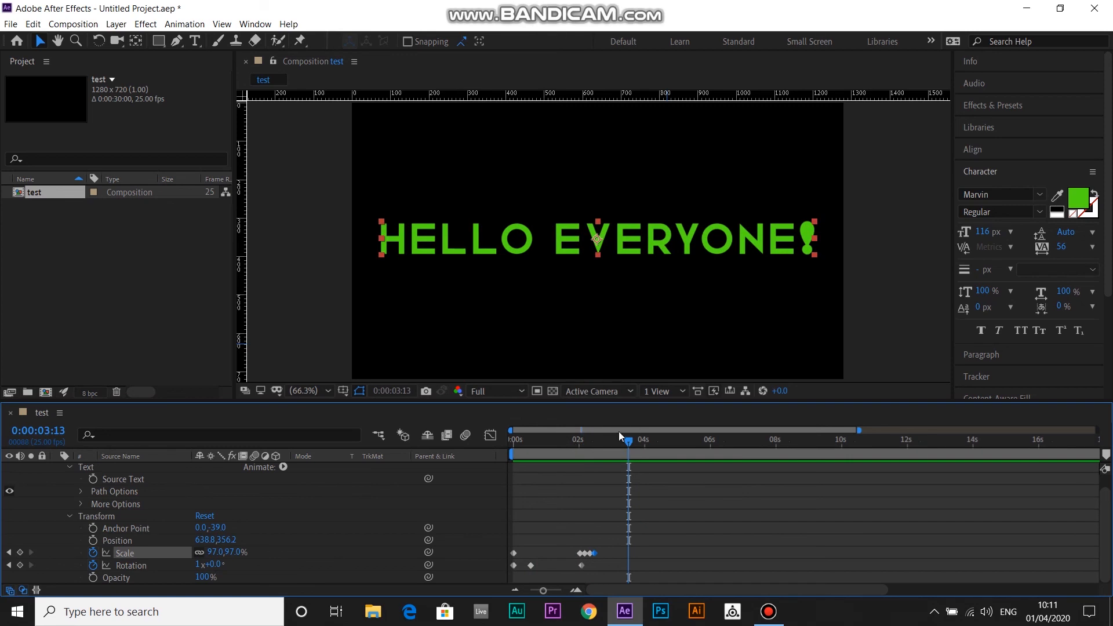
{"action": "key", "text": "space"}
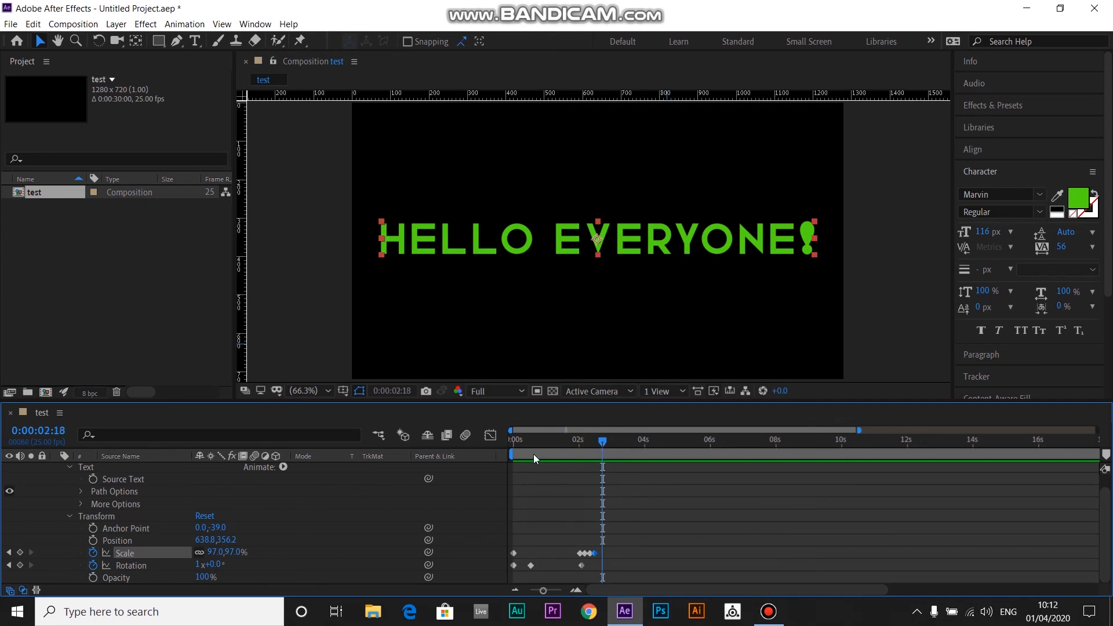
Step: Fade the text out with opacity keyframes of 100% at 0:00:02:18 and 0% at about 3.5 seconds, and play it back
{"action": "left_click", "coordinate": [93, 577]}
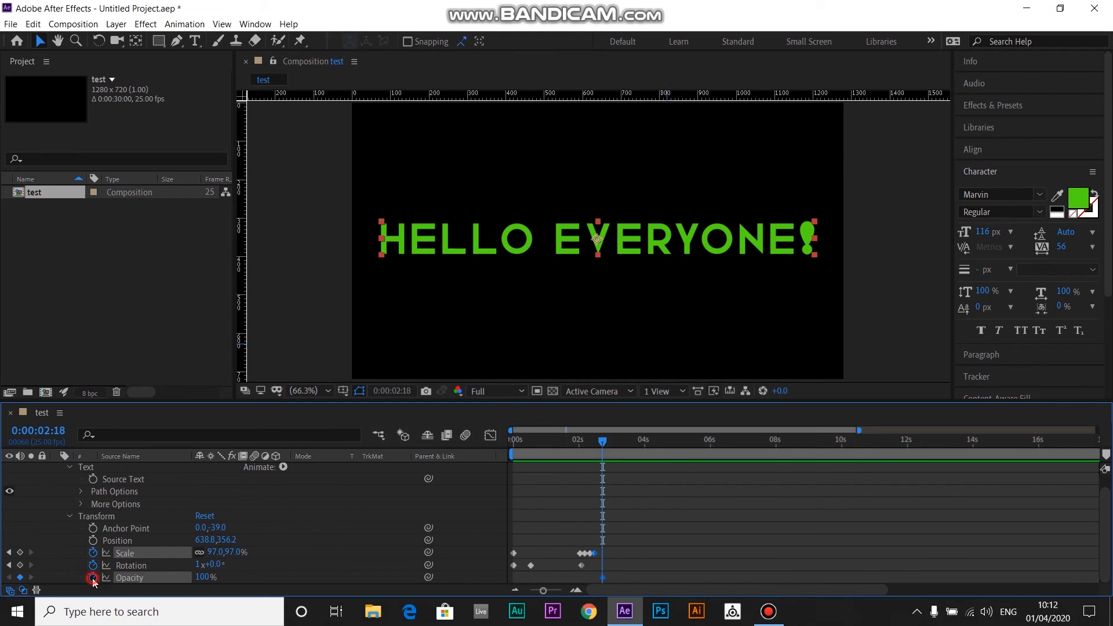
{"action": "left_click_drag", "start_coordinate": [600, 440], "coordinate": [631, 442]}
{"action": "left_click", "coordinate": [611, 439]}
{"action": "left_click_drag", "start_coordinate": [208, 581], "coordinate": [150, 581]}
{"action": "key", "text": "Home"}
{"action": "key", "text": "space"}
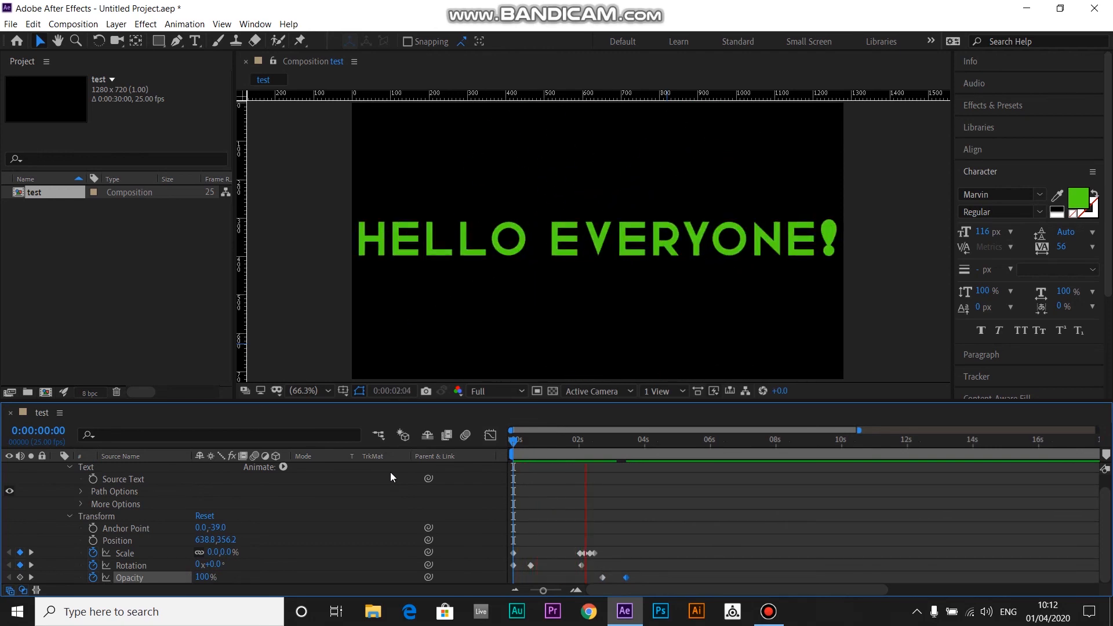
{"action": "key", "text": "space"}
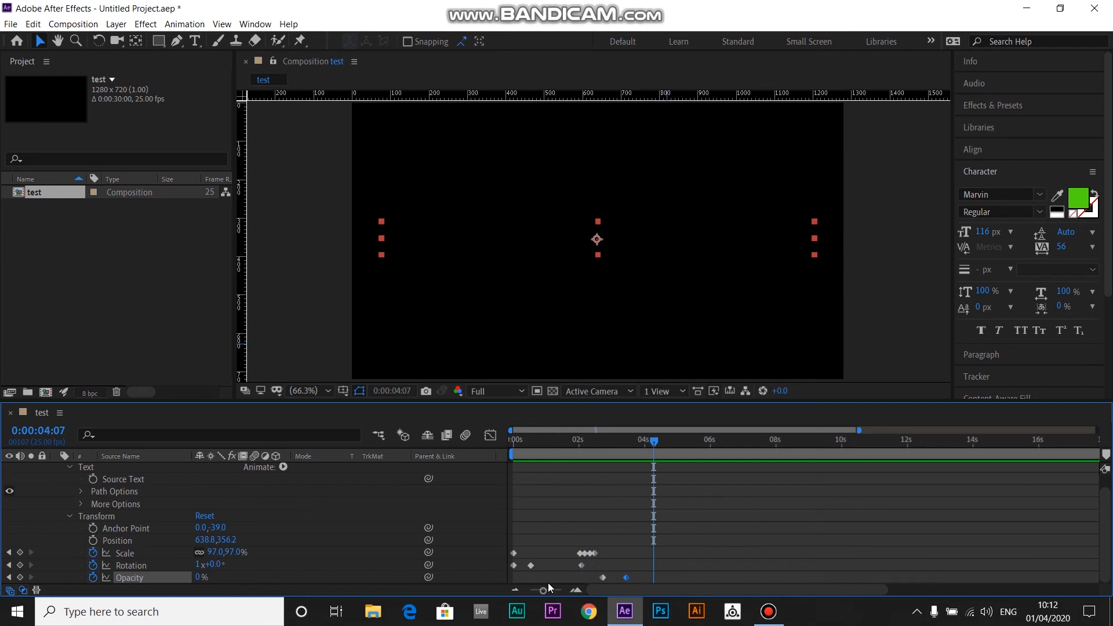
Step: Shorten the work area to end just before 4 seconds and return the current time to 0:00:00:00
{"action": "left_click_drag", "start_coordinate": [543, 592], "coordinate": [529, 598]}
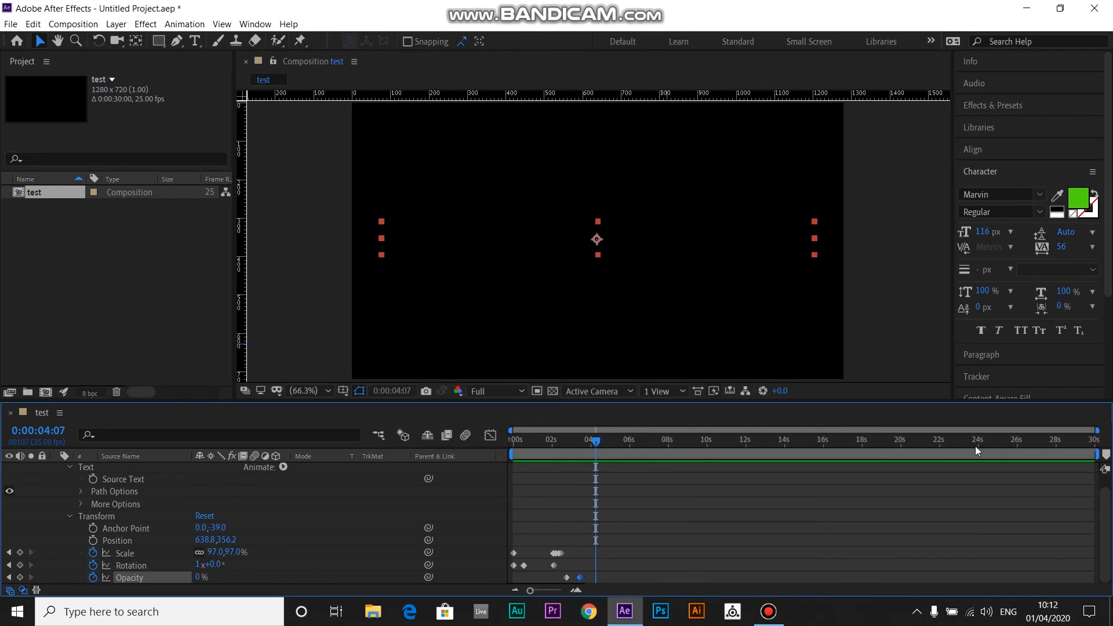
{"action": "left_click_drag", "start_coordinate": [1096, 455], "coordinate": [646, 456]}
{"action": "left_click_drag", "start_coordinate": [630, 539], "coordinate": [600, 551]}
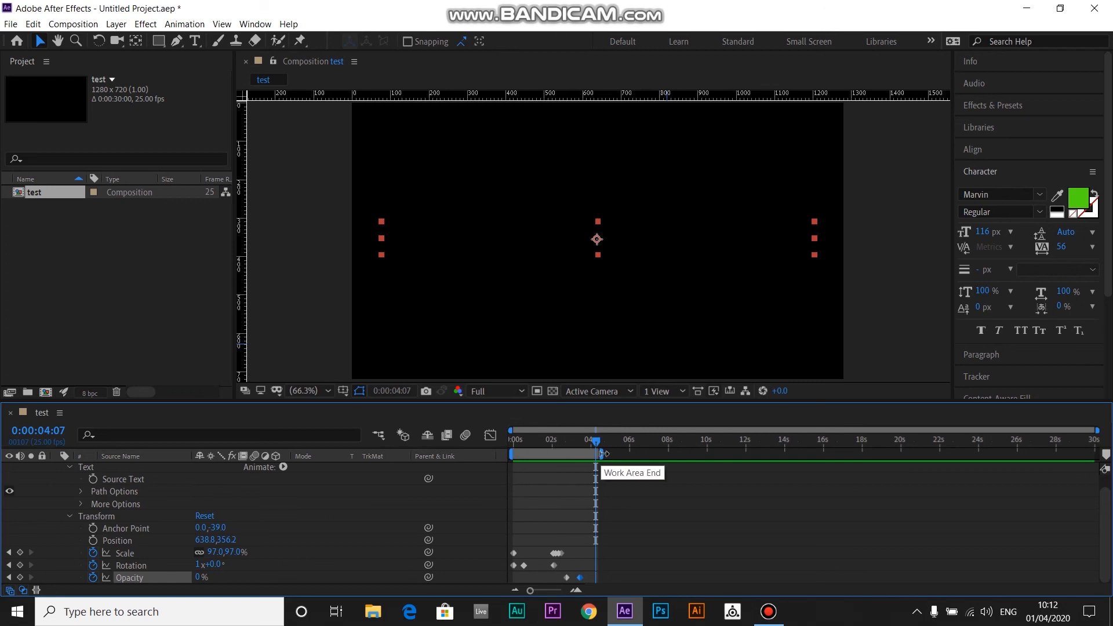
{"action": "left_click_drag", "start_coordinate": [602, 454], "coordinate": [1089, 454]}
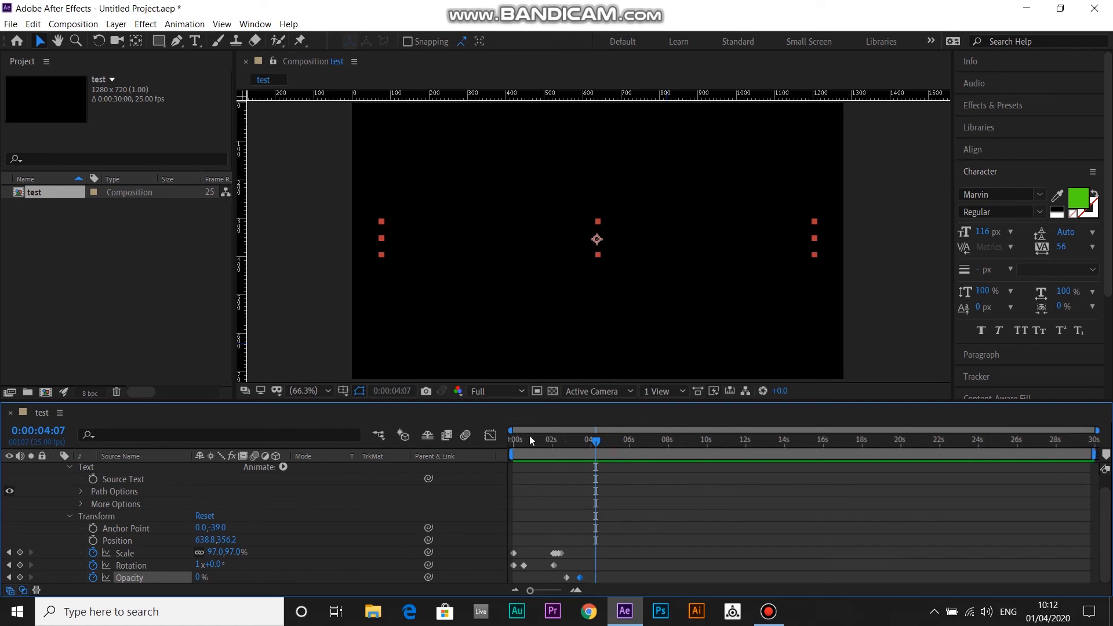
{"action": "left_click_drag", "start_coordinate": [1093, 454], "coordinate": [590, 489]}
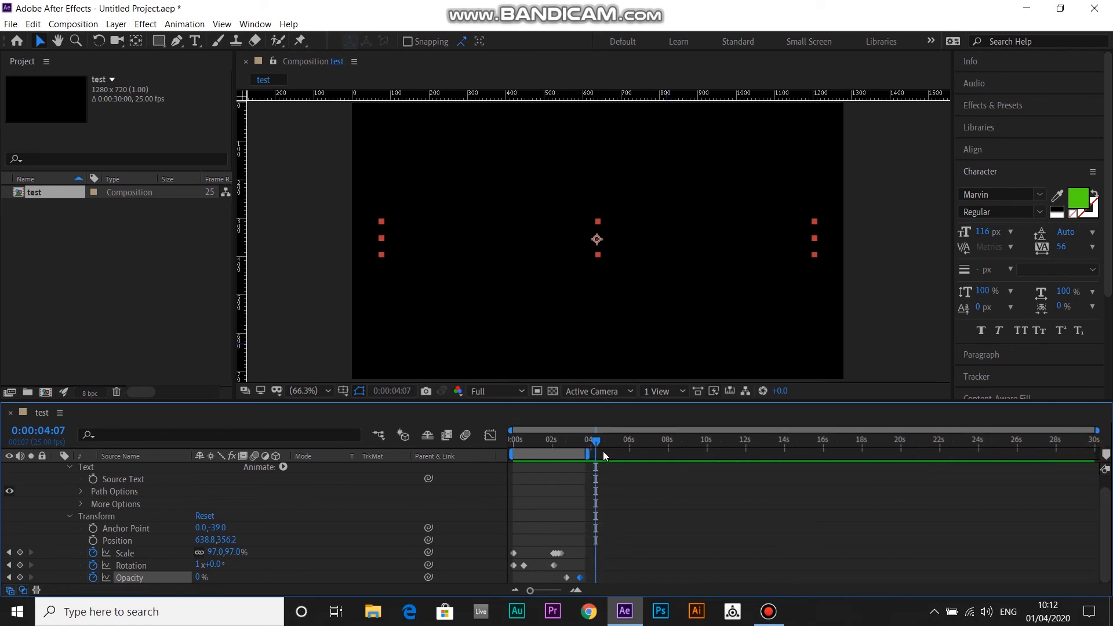
{"action": "left_click_drag", "start_coordinate": [588, 441], "coordinate": [507, 456]}
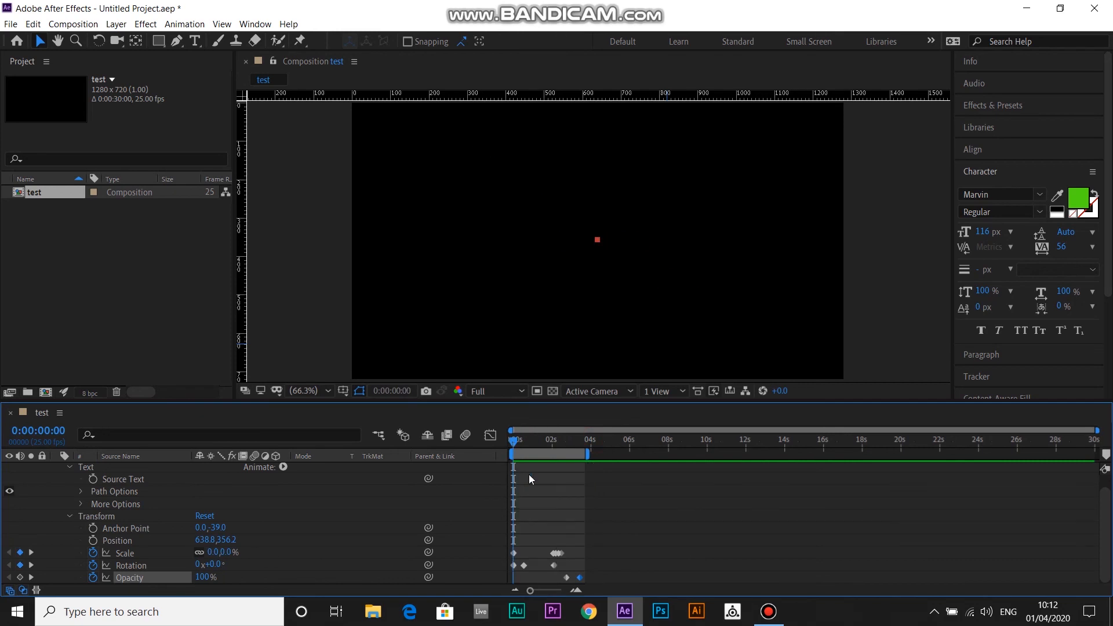
Step: Show the Preview controls and use them to play back the finished text animation
{"action": "scroll", "coordinate": [1107, 323], "scroll_direction": "down", "scroll_amount": 4}
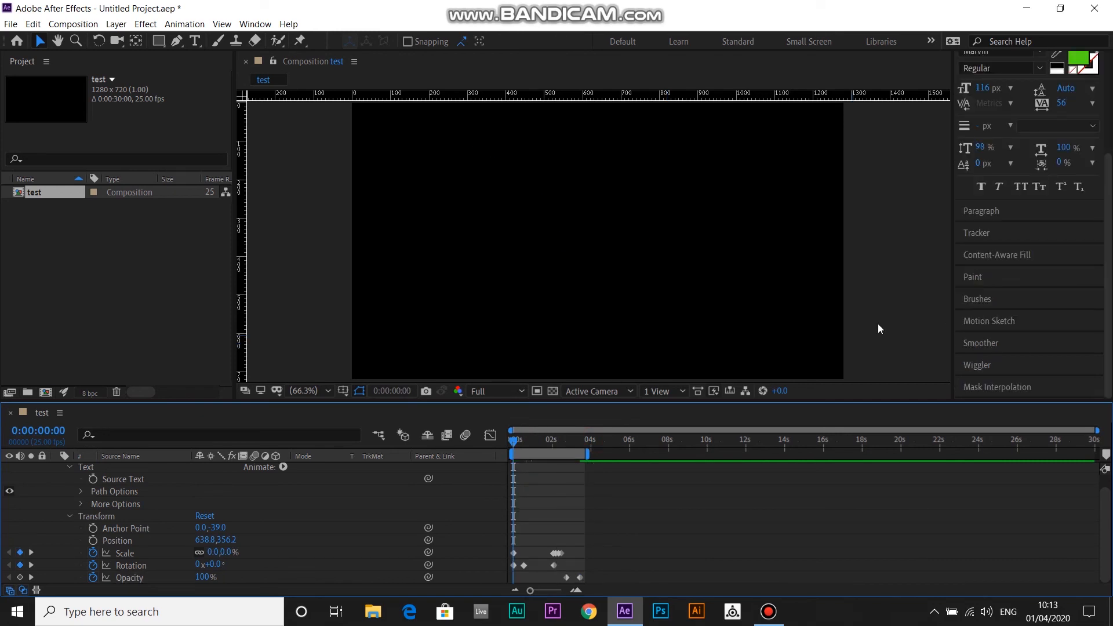
{"action": "mouse_move", "coordinate": [1108, 260]}
{"action": "left_mouse_down"}
{"action": "mouse_move", "coordinate": [1108, 159]}
{"action": "mouse_move", "coordinate": [1108, 266]}
{"action": "left_mouse_up"}
{"action": "left_click", "coordinate": [255, 24]}
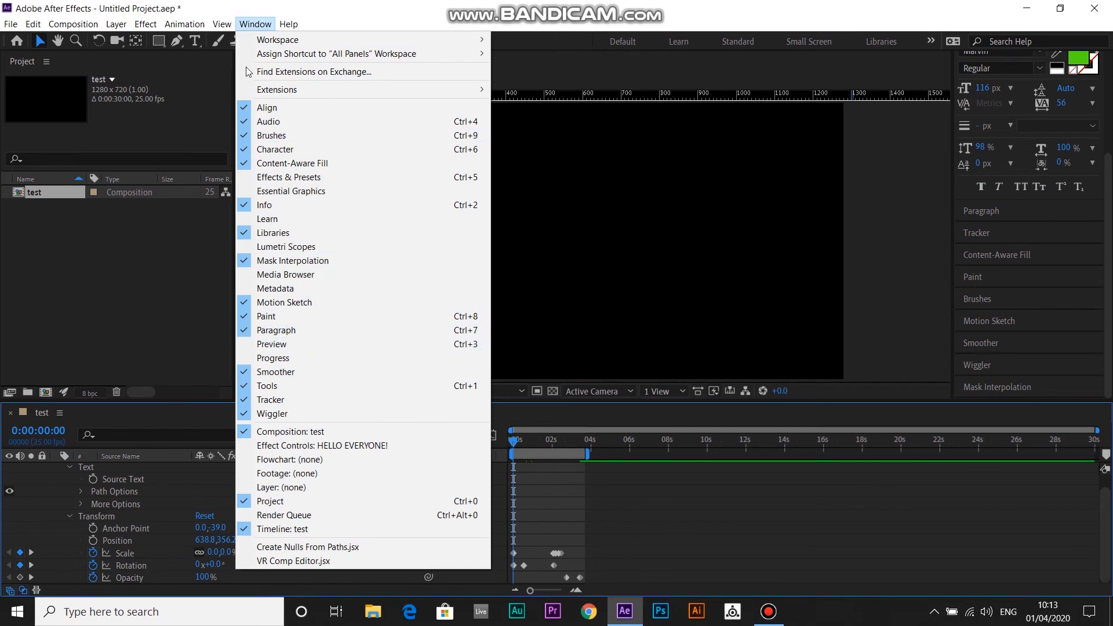
{"action": "left_click", "coordinate": [275, 348]}
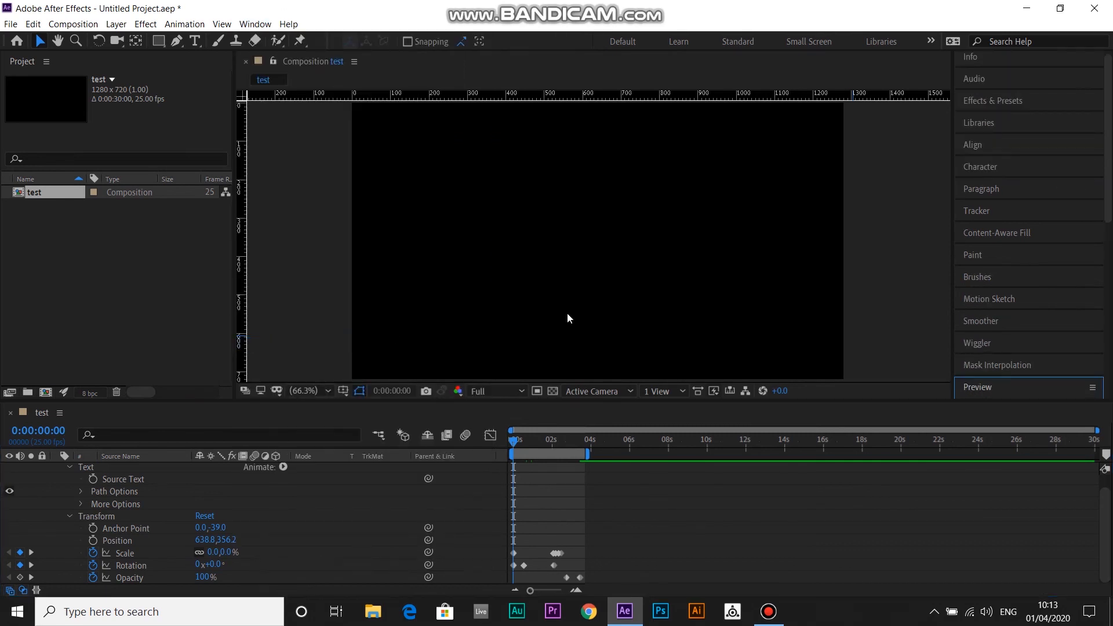
{"action": "left_click_drag", "start_coordinate": [1104, 159], "coordinate": [1110, 292]}
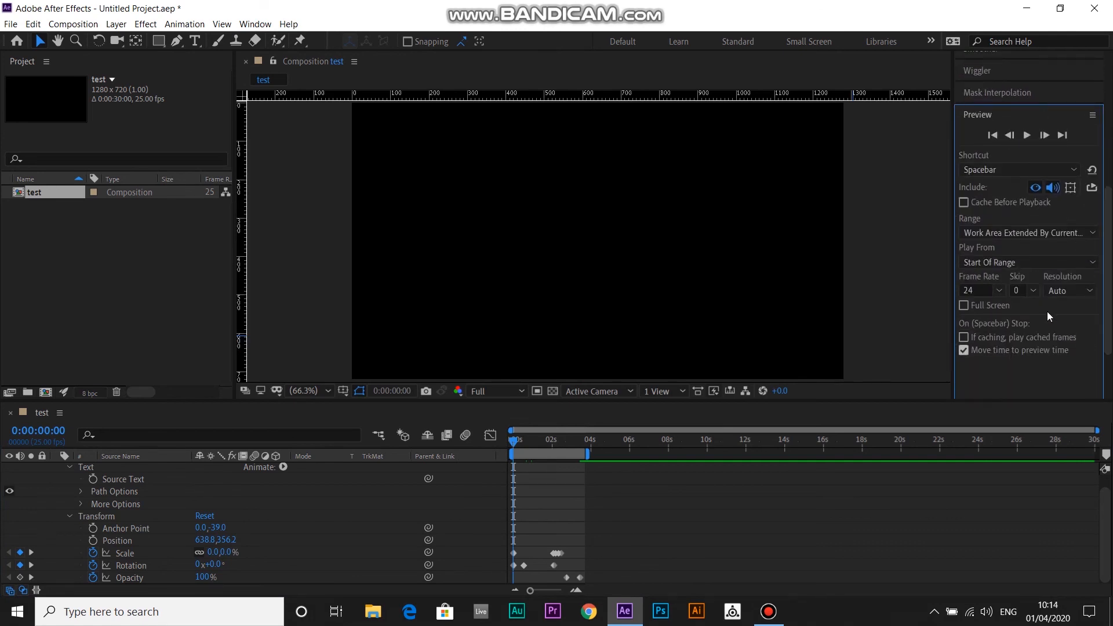
{"action": "left_click", "coordinate": [1027, 135]}
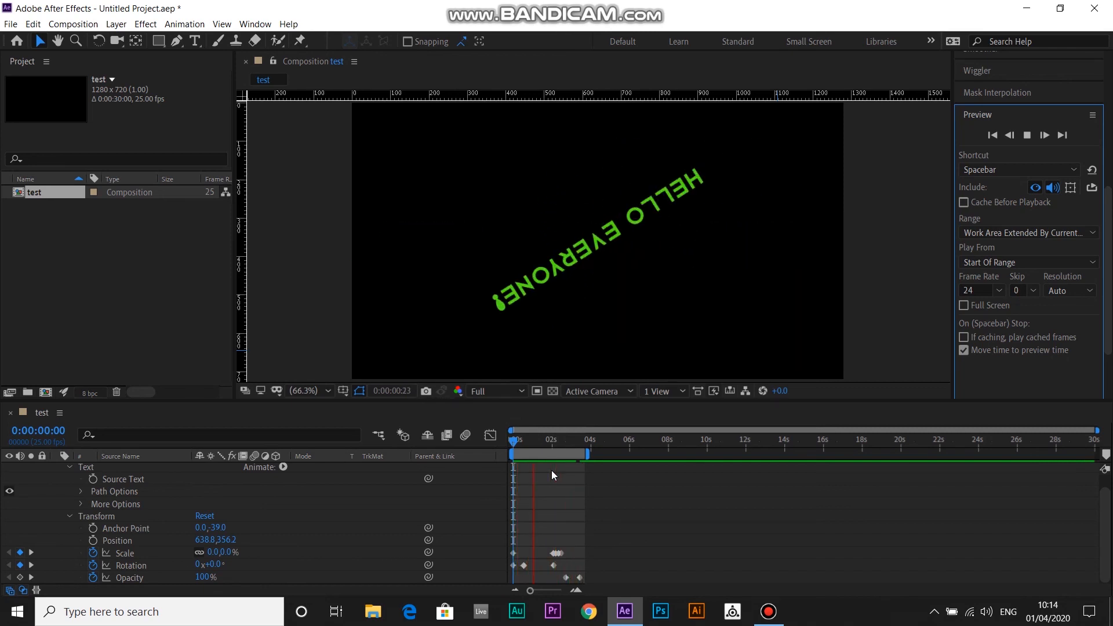
{"action": "key", "text": "space"}
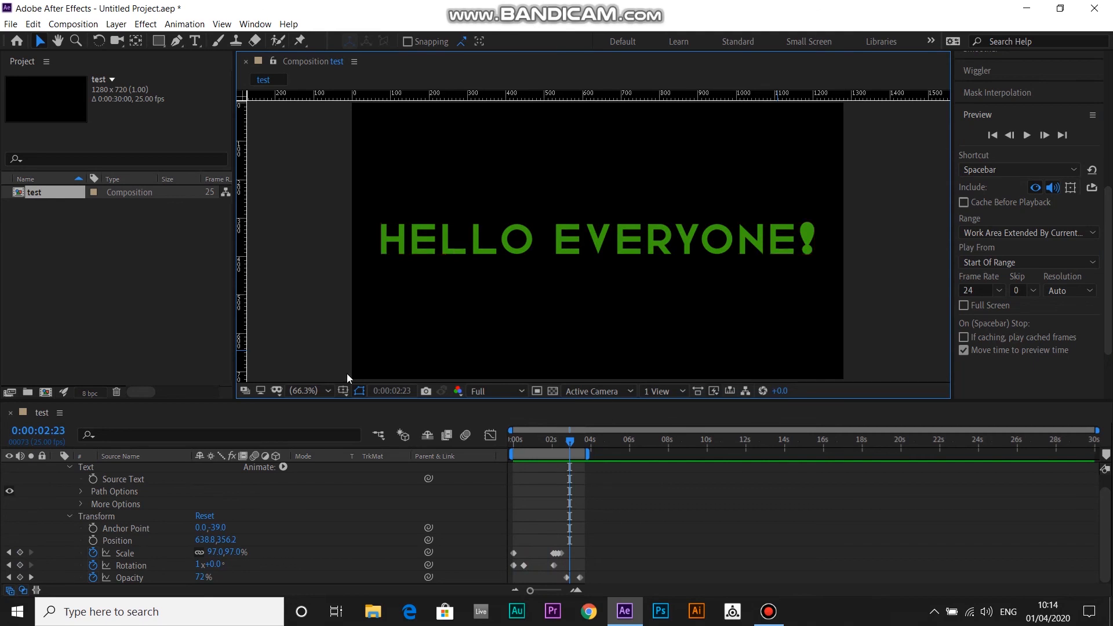
Step: Add the test composition to the render queue and set its output to an AVI file named text1
{"action": "left_click", "coordinate": [73, 23]}
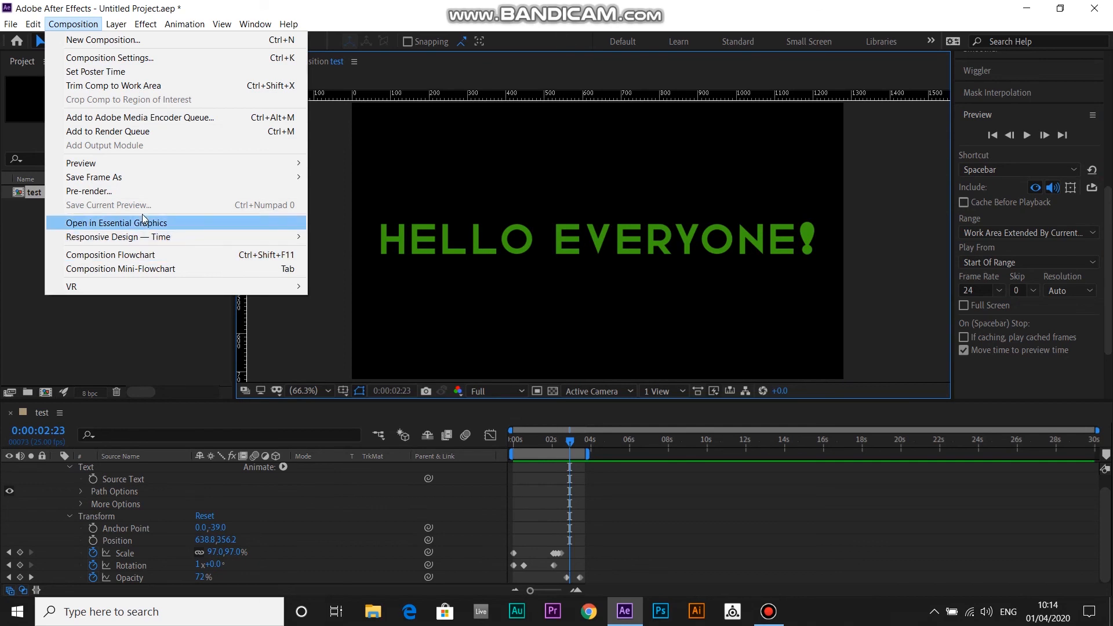
{"action": "left_click", "coordinate": [79, 132]}
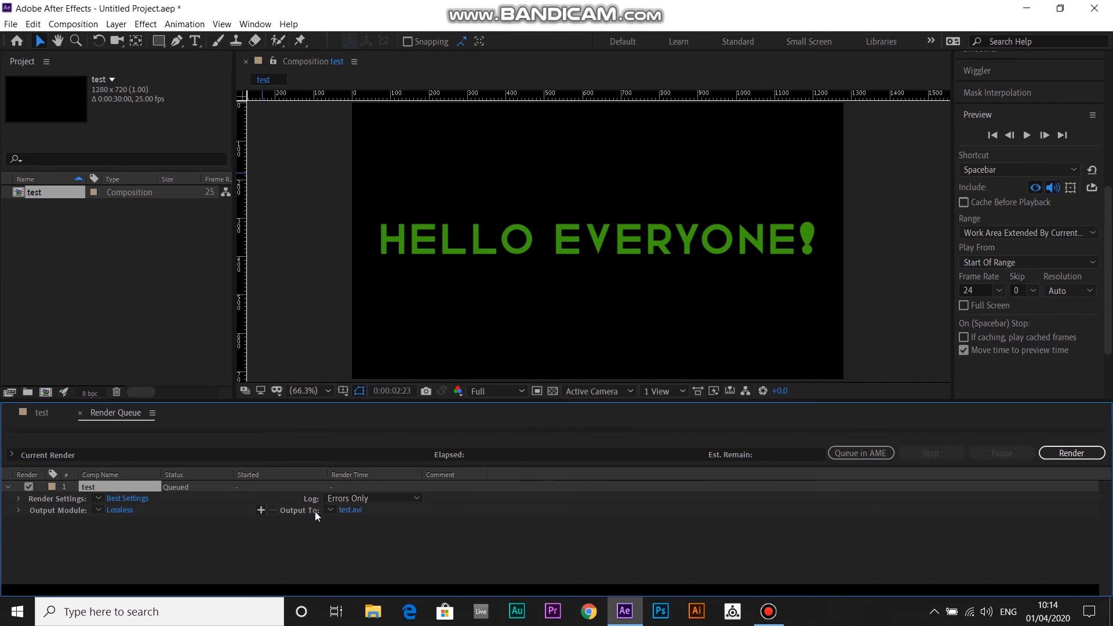
{"action": "left_click", "coordinate": [348, 510]}
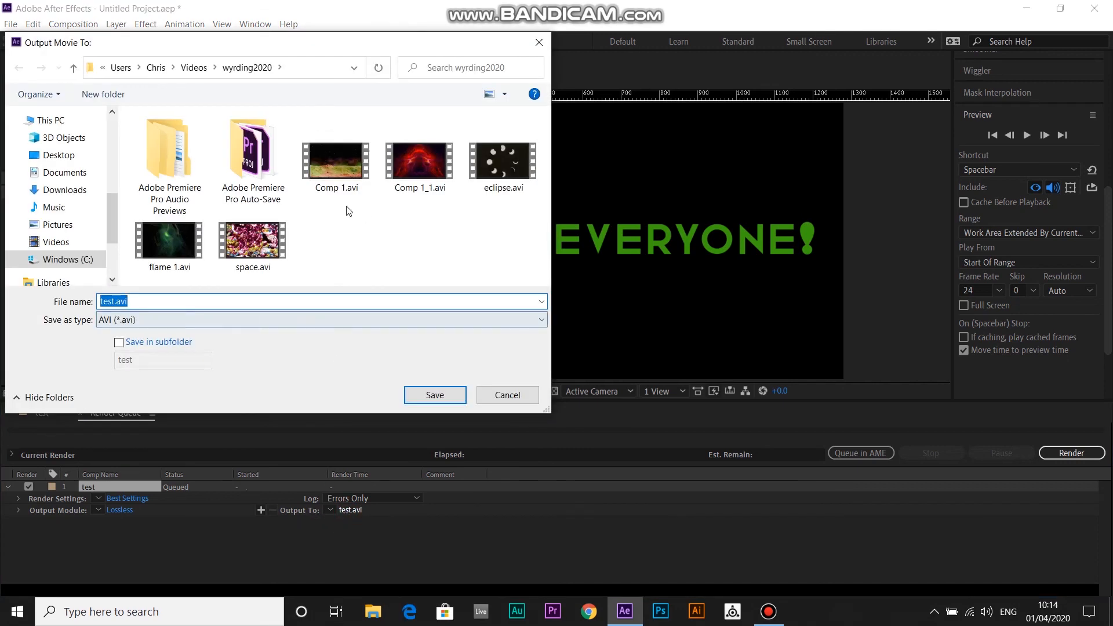
{"action": "key", "text": "BackSpace"}
{"action": "type", "text": "text1"}
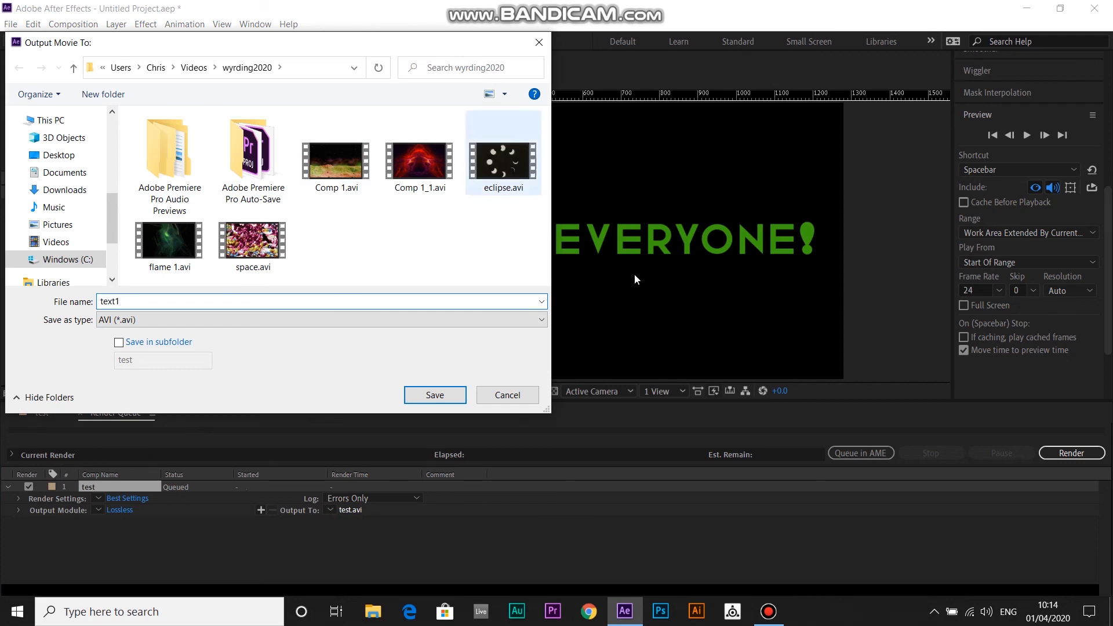
{"action": "left_click", "coordinate": [435, 395]}
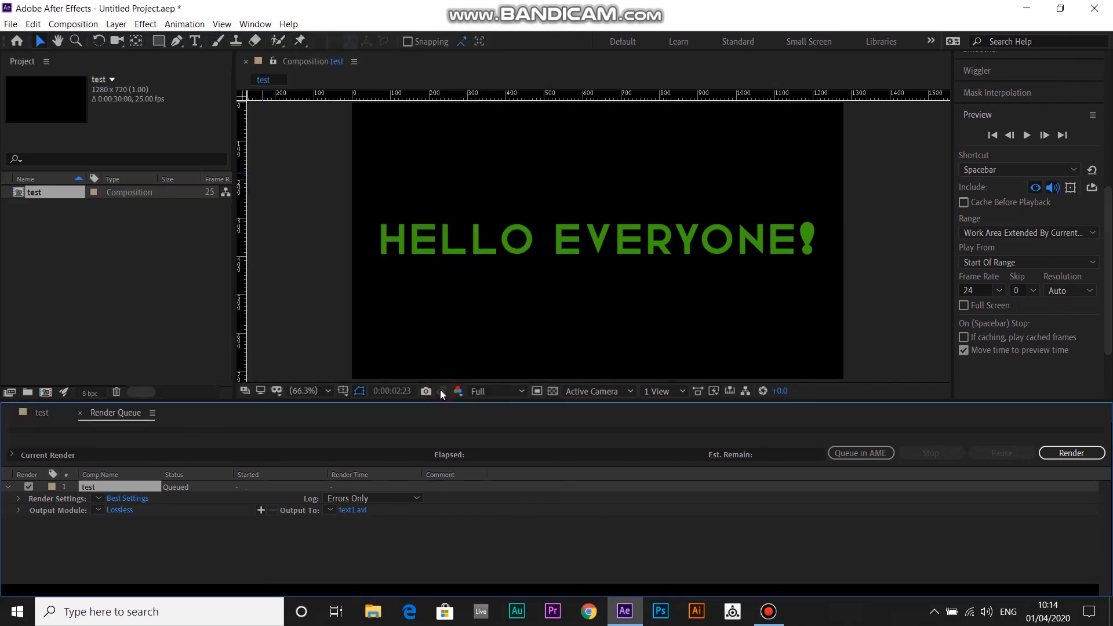
Step: Render the queued test composition to text1.avi with the Best Settings and Lossless output
{"action": "left_click", "coordinate": [1061, 455]}
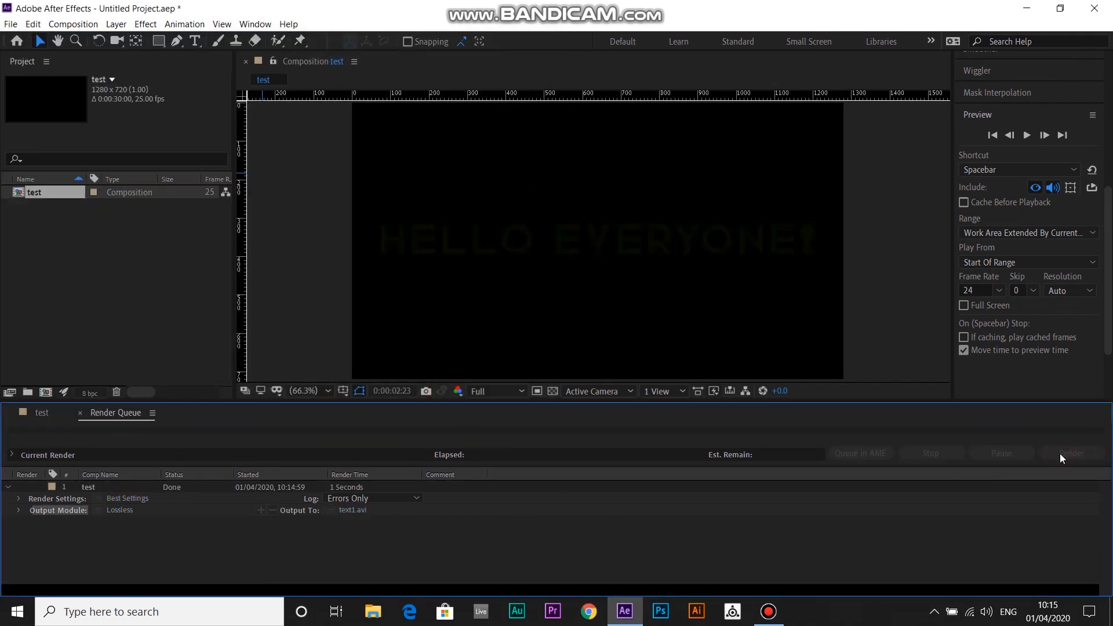
Step: Play the rendered text1.avi from the wyrding2020 folder in File Explorer, close the player and folder window, and return to After Effects
{"action": "key", "text": "super+e"}
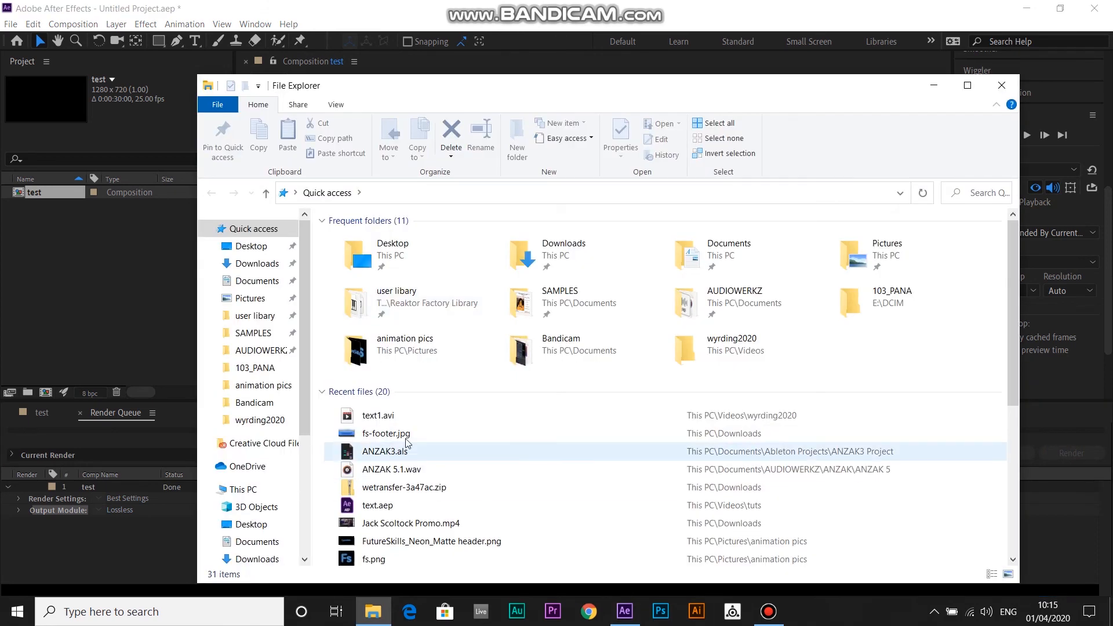
{"action": "left_click", "coordinate": [262, 421]}
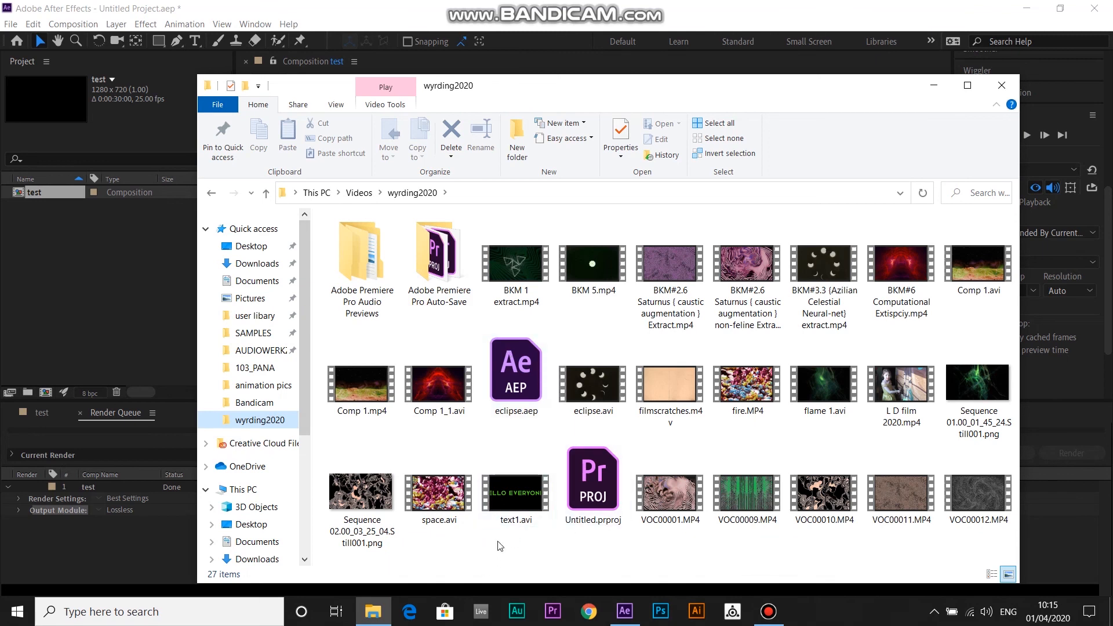
{"action": "double_click", "coordinate": [509, 496]}
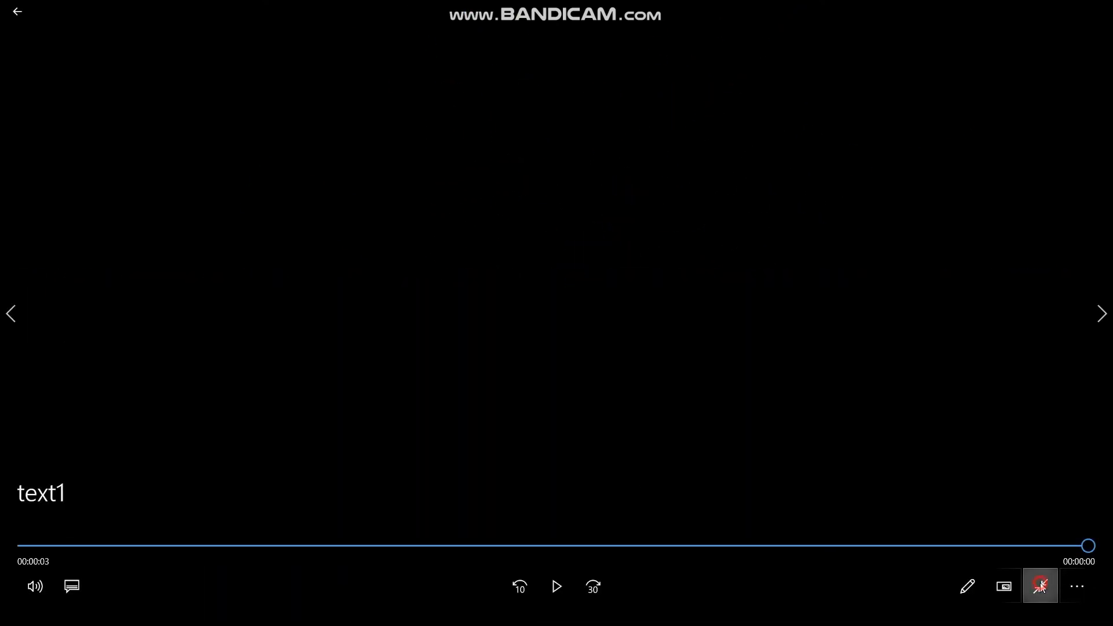
{"action": "left_click", "coordinate": [1040, 586]}
{"action": "left_click", "coordinate": [1092, 21]}
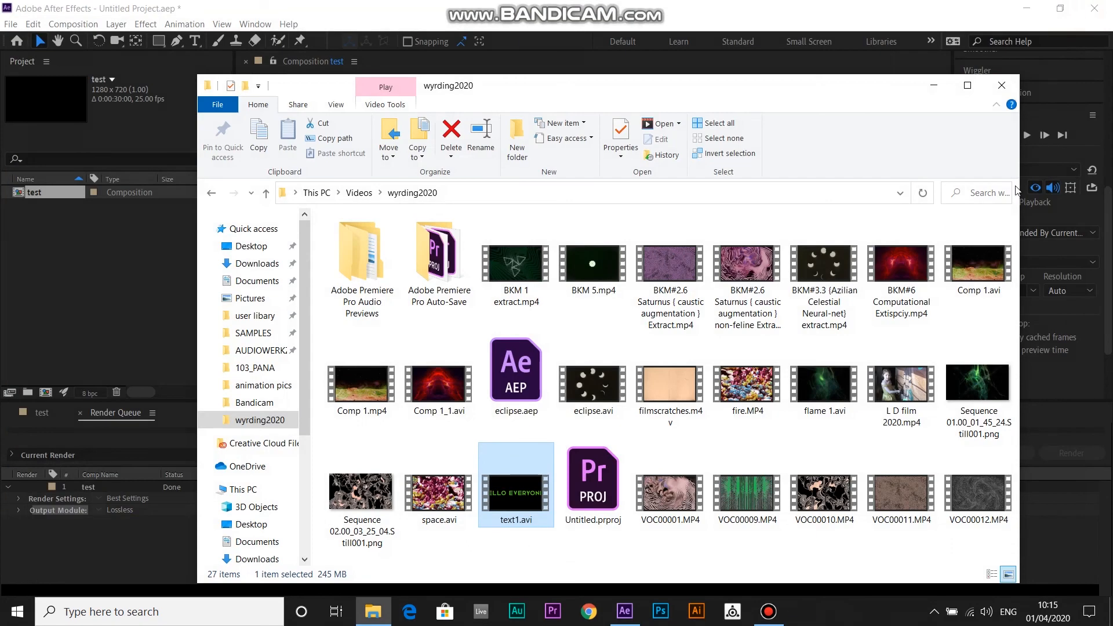
{"action": "left_click", "coordinate": [1006, 87]}
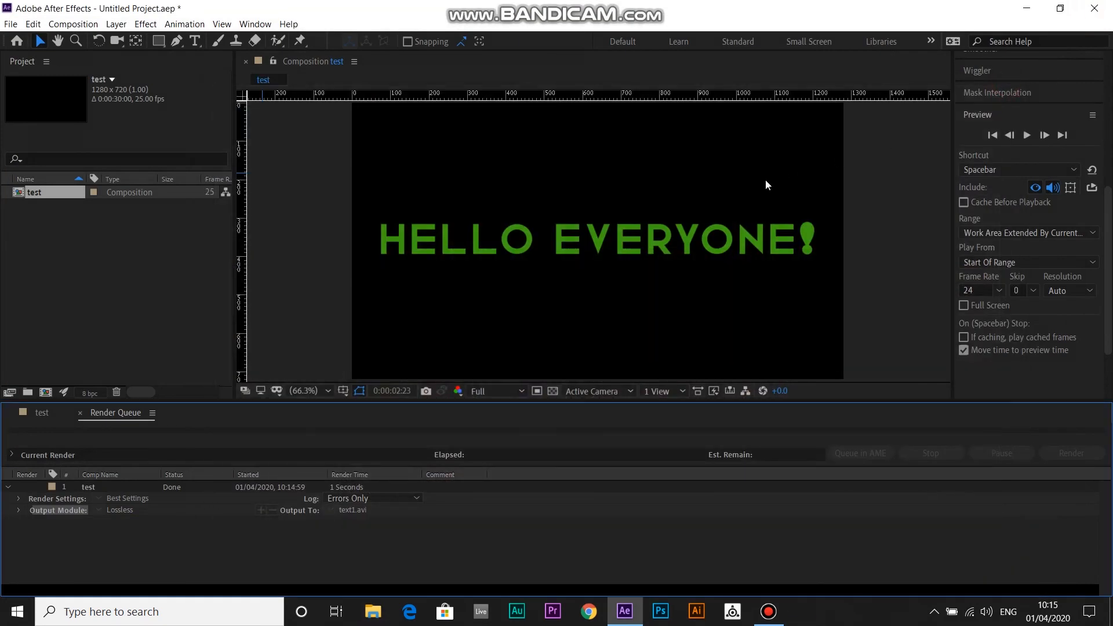